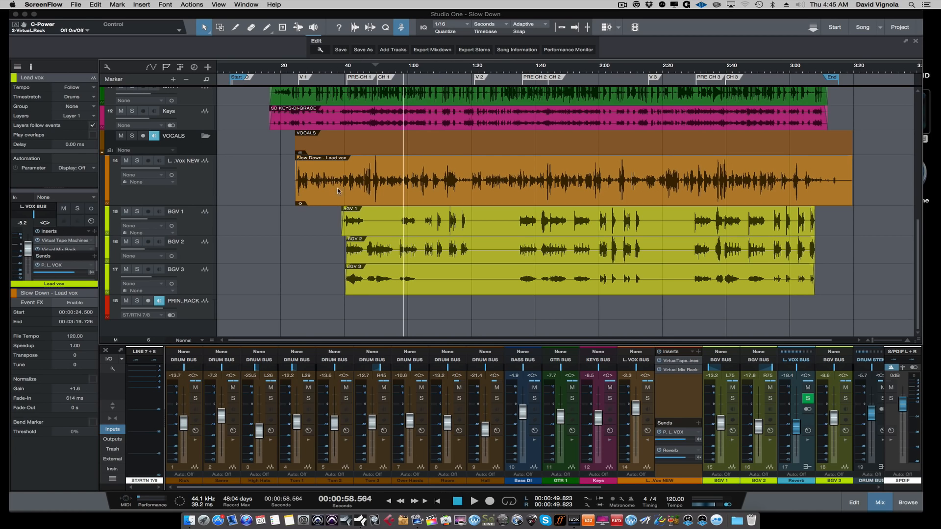
Increase the height of the L. Vox NEW track and place the playhead at about 16 seconds, before the lead vocal begins.
left_click(195, 198)
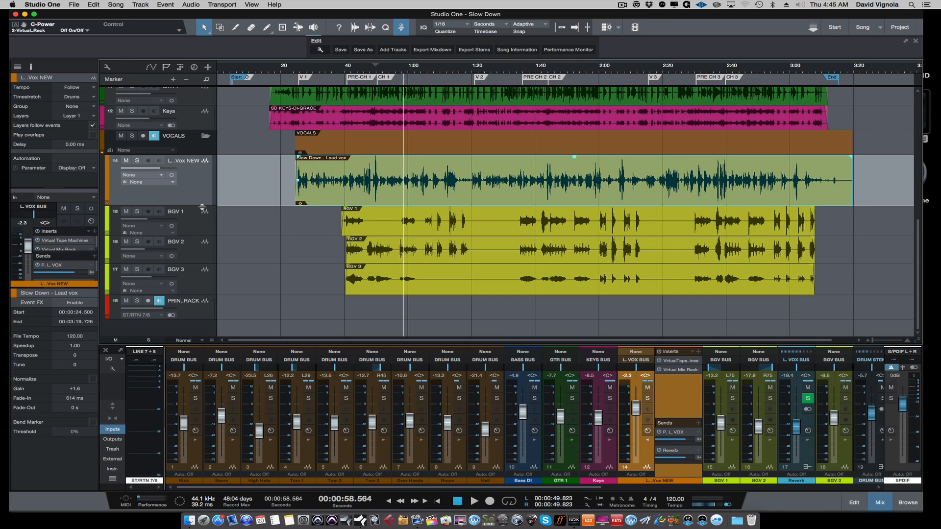
left_click_drag(203, 206, 206, 237)
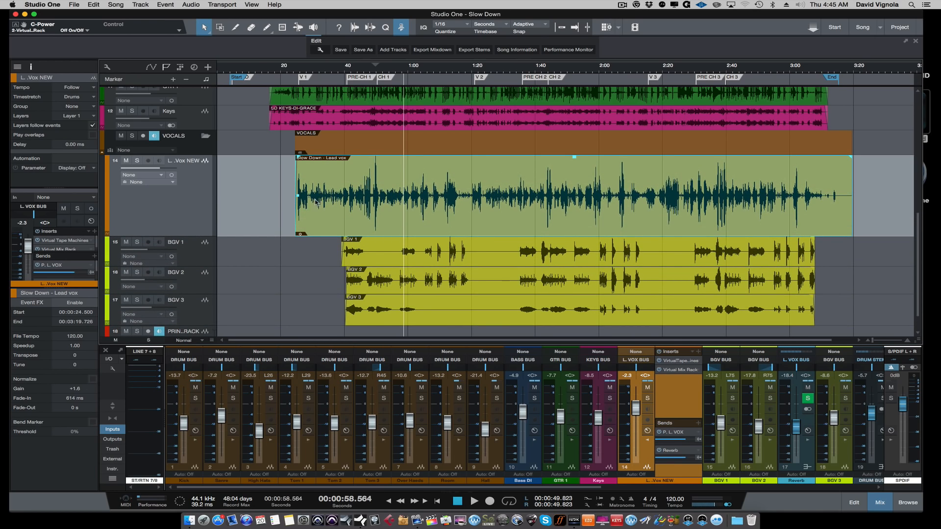
key("e")
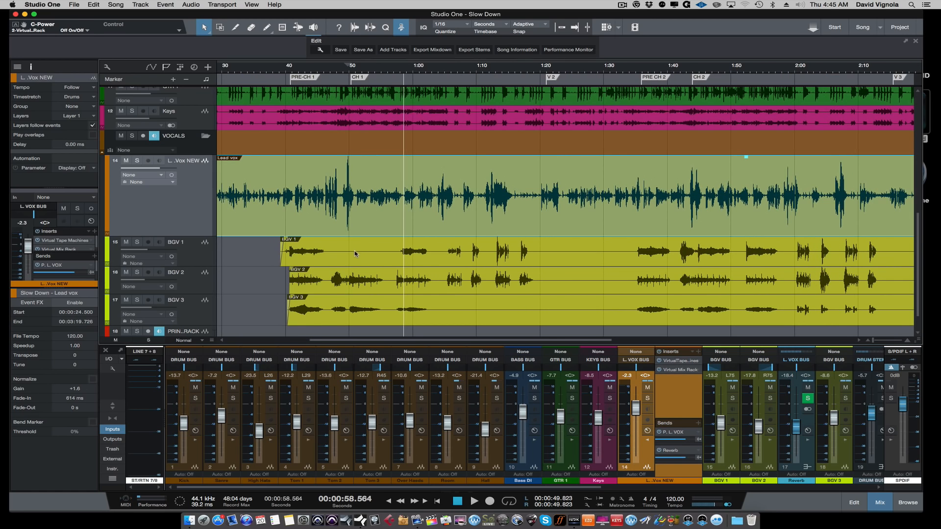
scroll(382, 215, "left", 10)
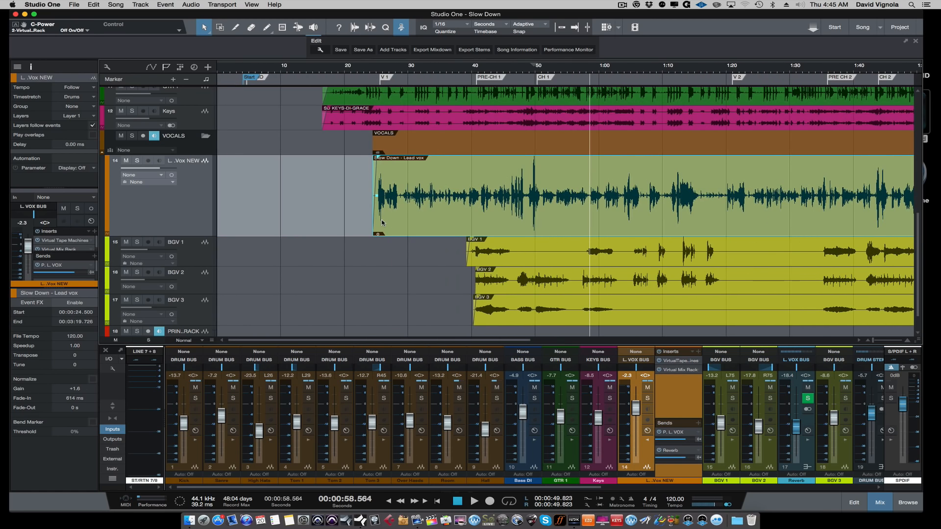
scroll(382, 223, "right", 4)
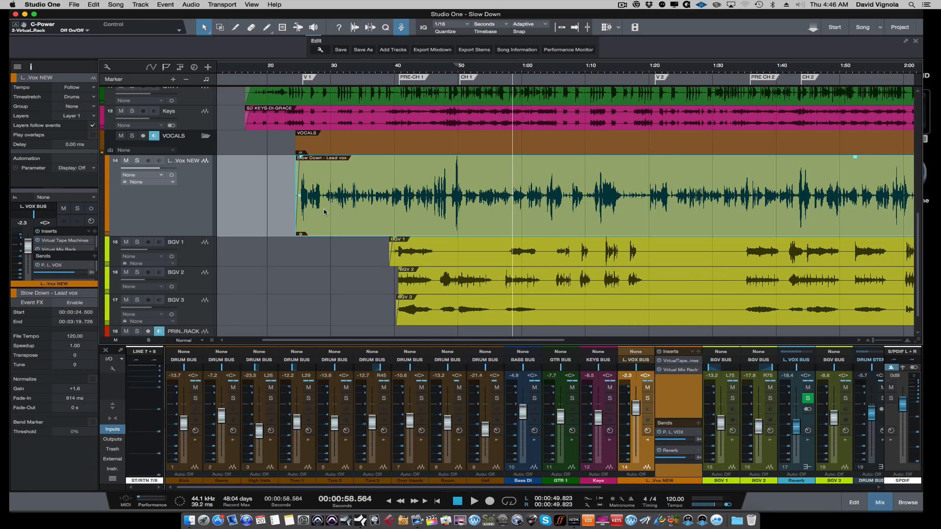
left_click(450, 68)
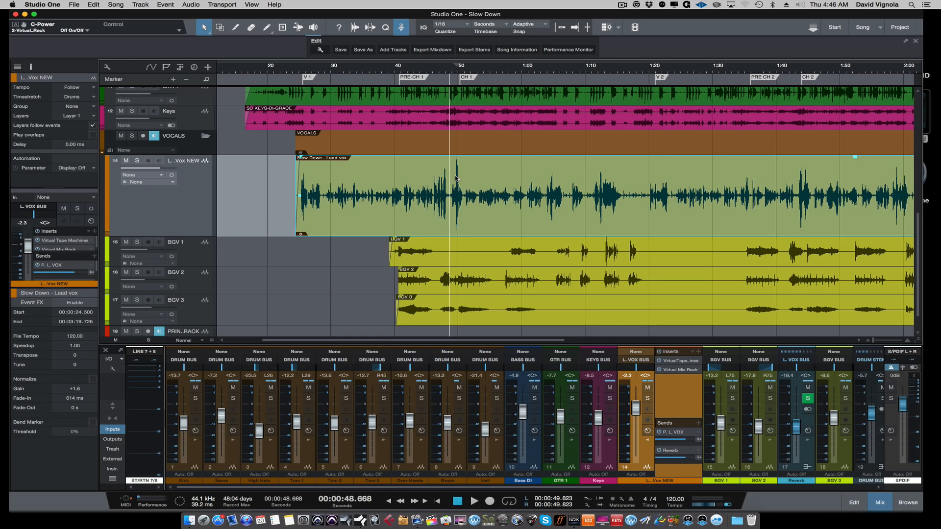
left_click(244, 69)
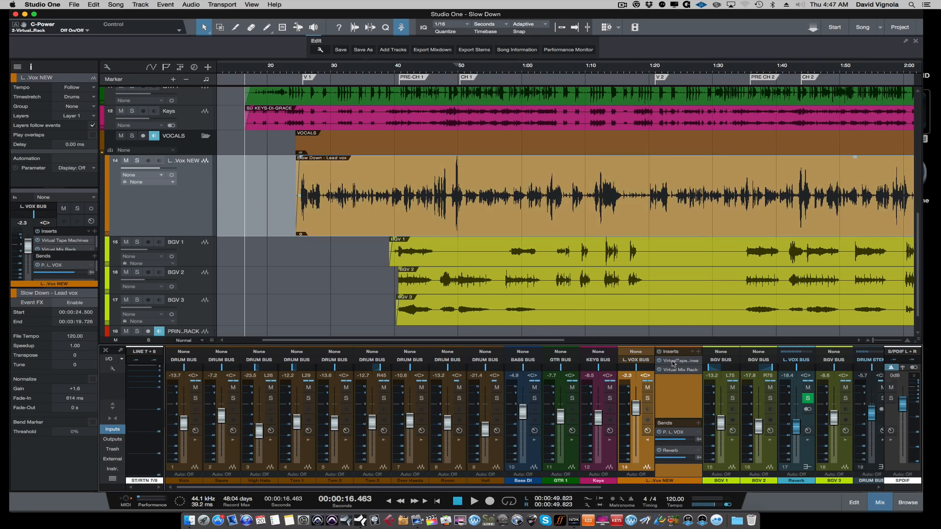
Inspect the Virtual Tape Machines and Virtual Mix Rack inserts on the lead vocal channel, closing each plug-in after viewing.
left_click(674, 363)
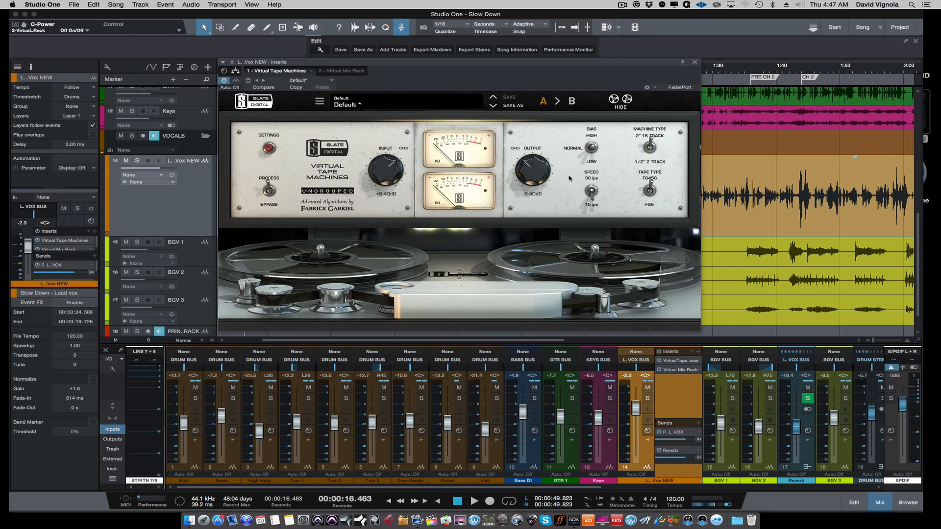
left_click(695, 63)
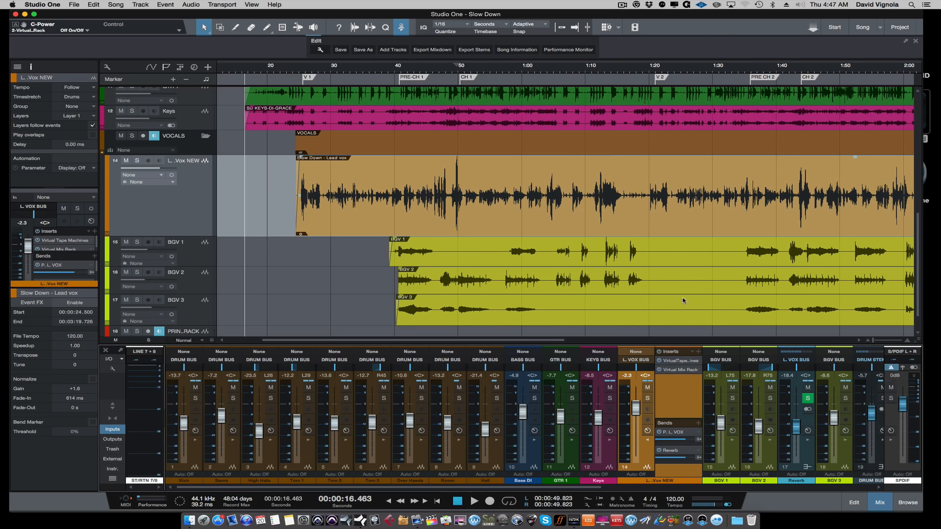
left_click(677, 370)
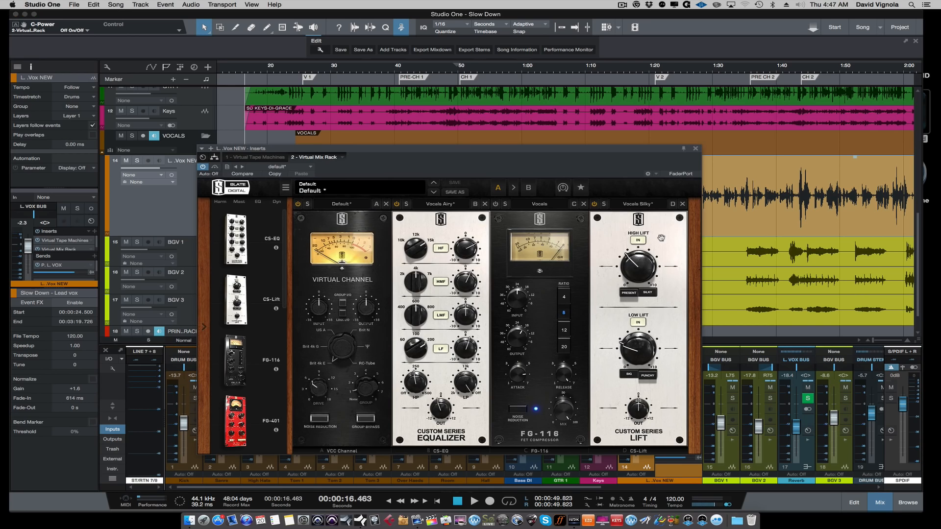
left_click_drag(582, 154, 586, 120)
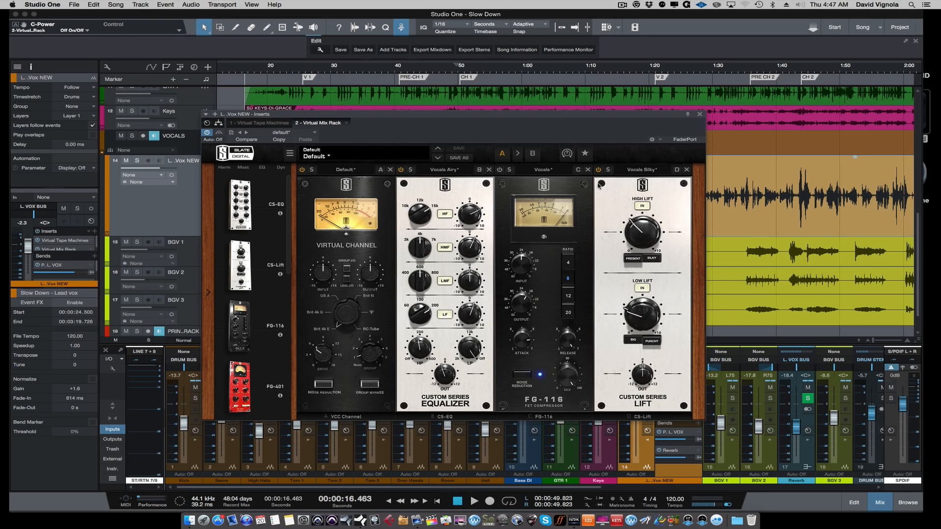
left_click(699, 114)
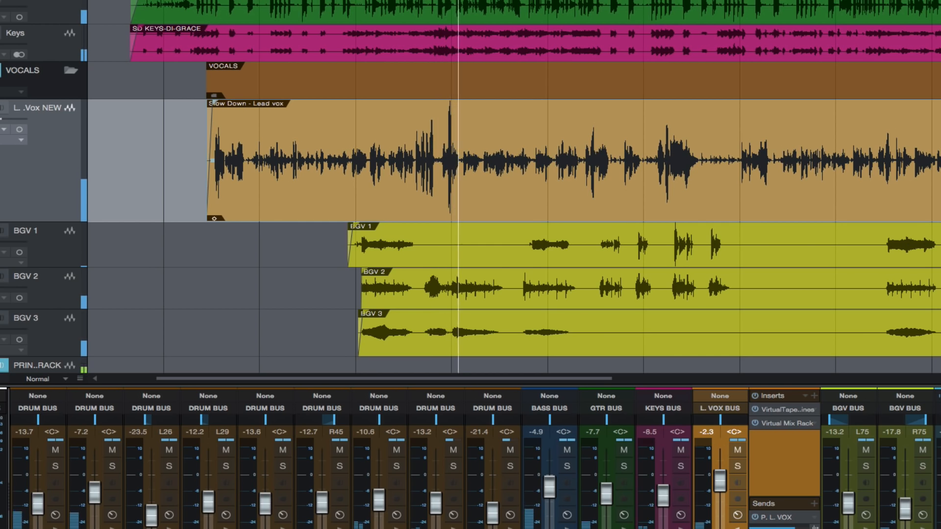
Stop playback and examine the level differences in the lead vocal waveform across the song.
key("space")
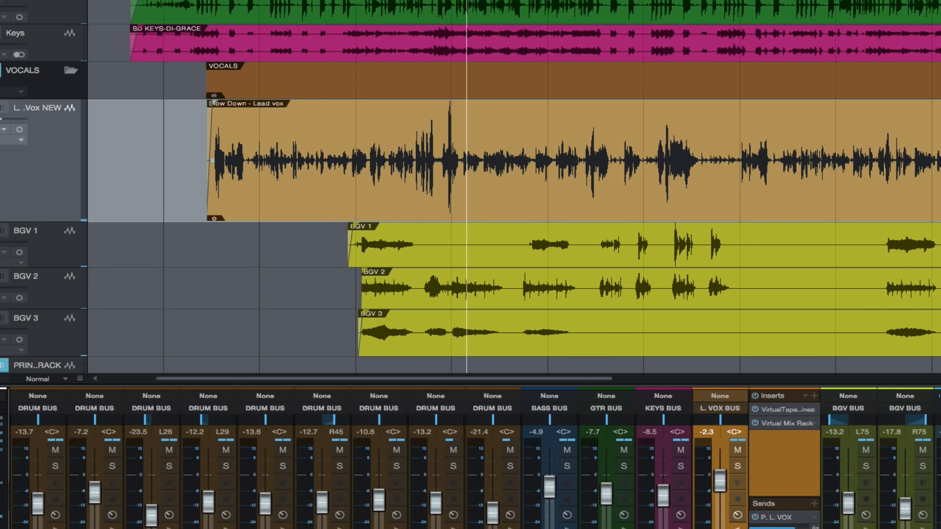
key("e")
scroll(223, 137, "left", 8)
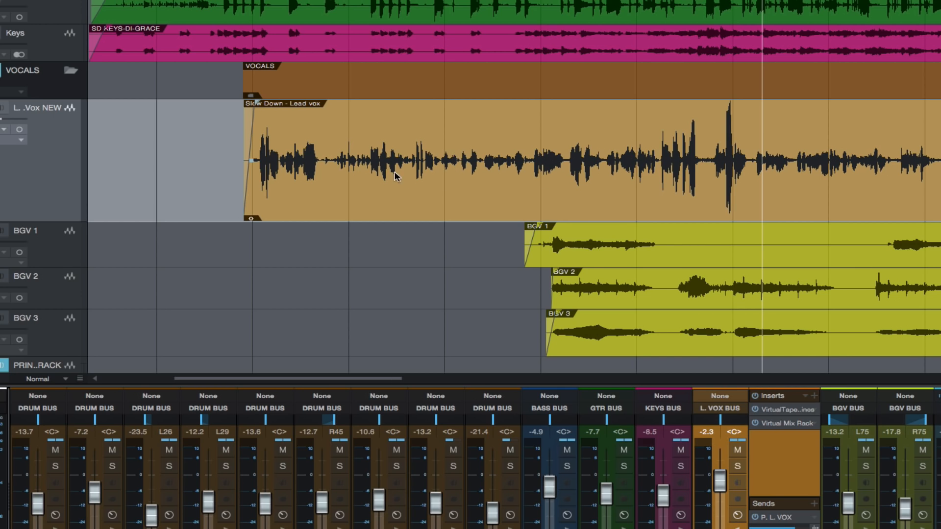
scroll(493, 184, "right", 10)
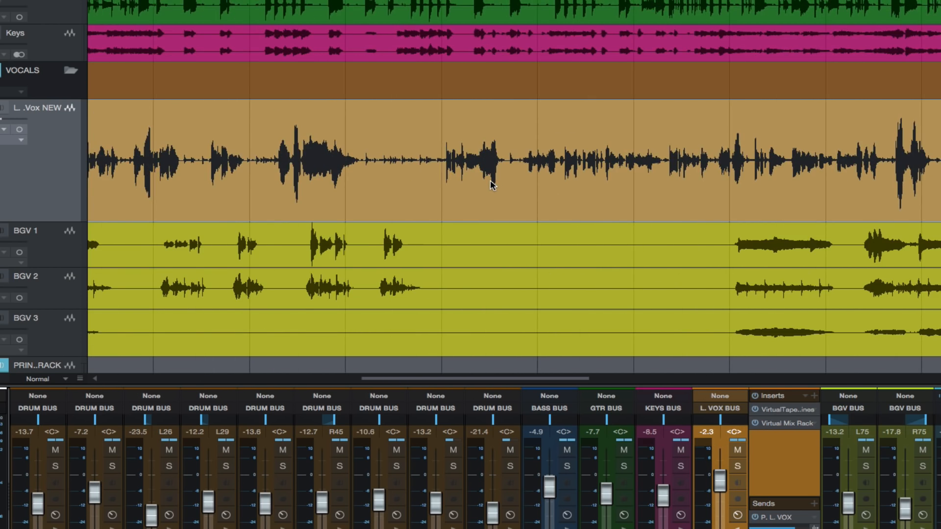
scroll(490, 181, "down", 10)
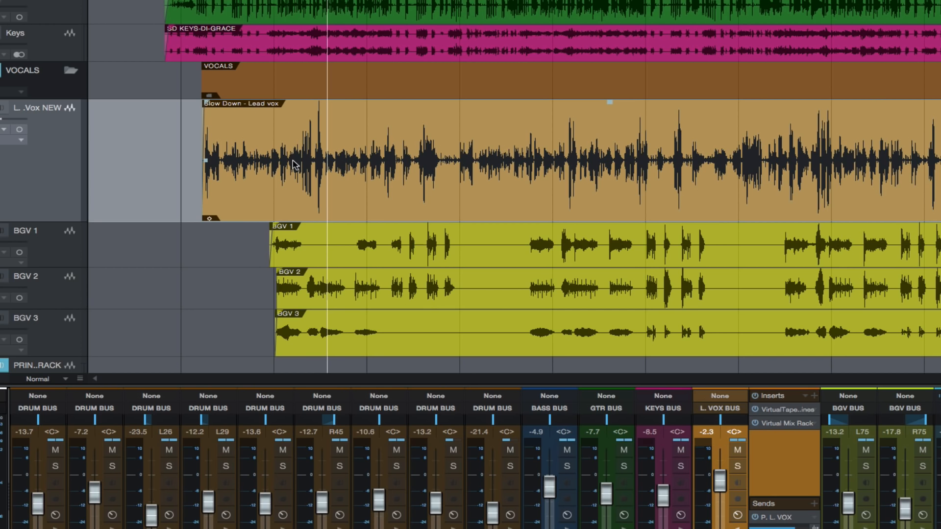
key("e")
key("e")
key("e")
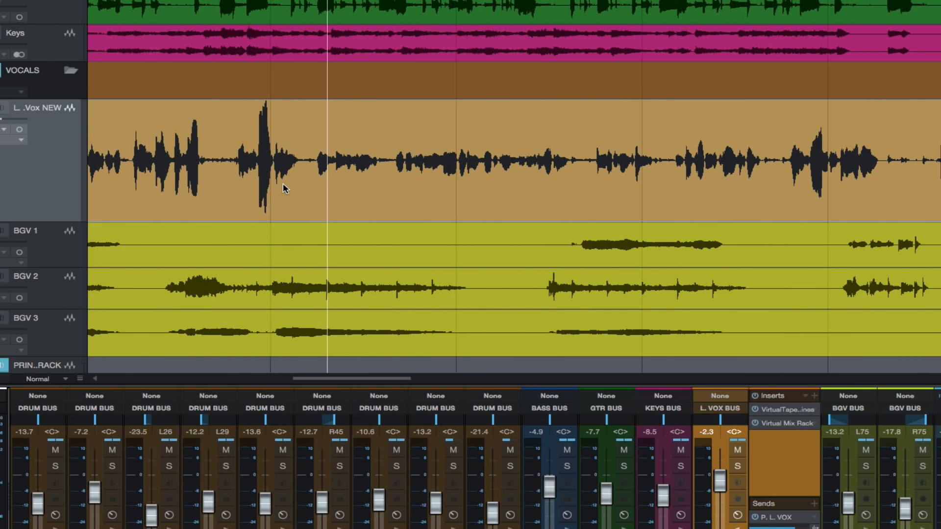
scroll(283, 184, "left", 10)
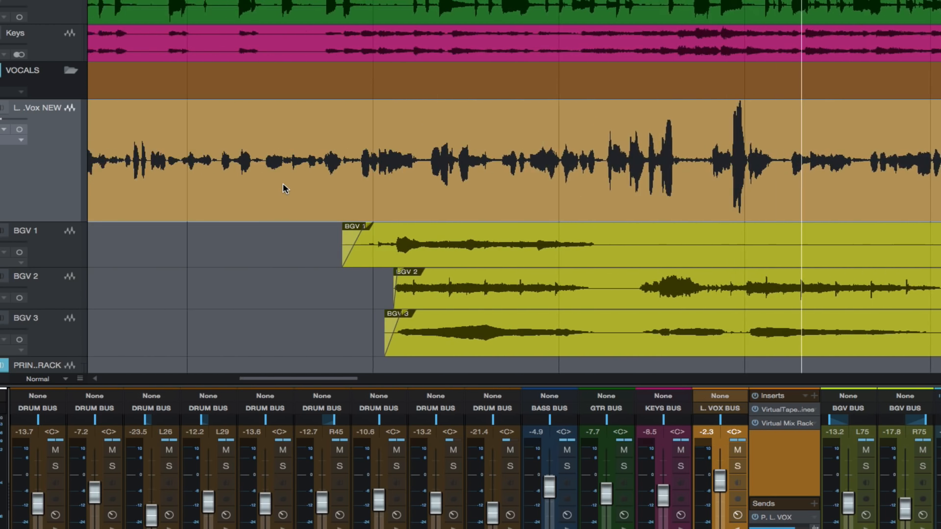
scroll(284, 188, "left", 7)
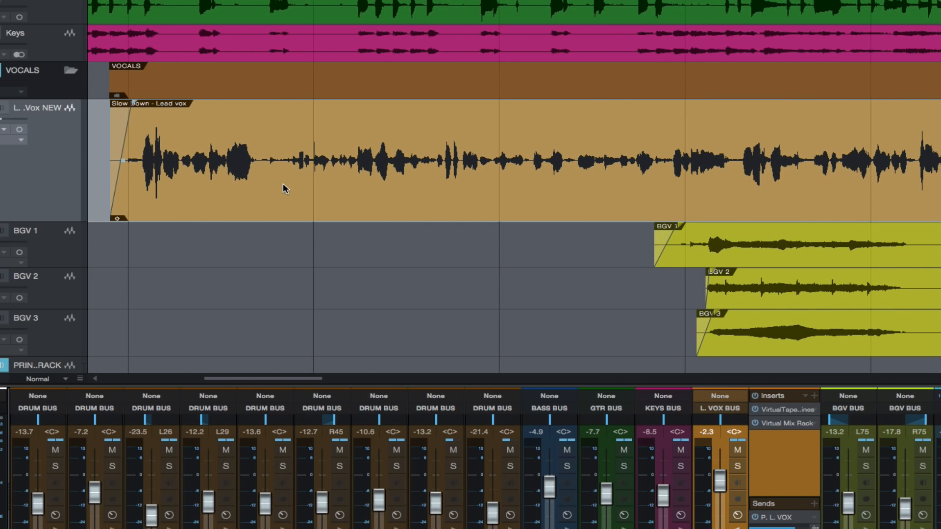
Split the lead vocal event just after the loudest peak near the start of the first chorus.
key("w")
scroll(277, 210, "right", 5)
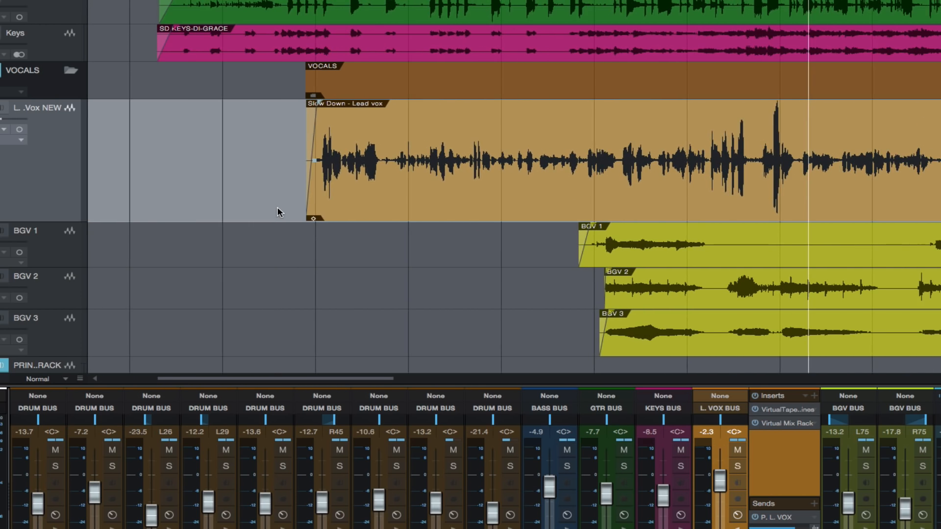
scroll(278, 212, "right", 1)
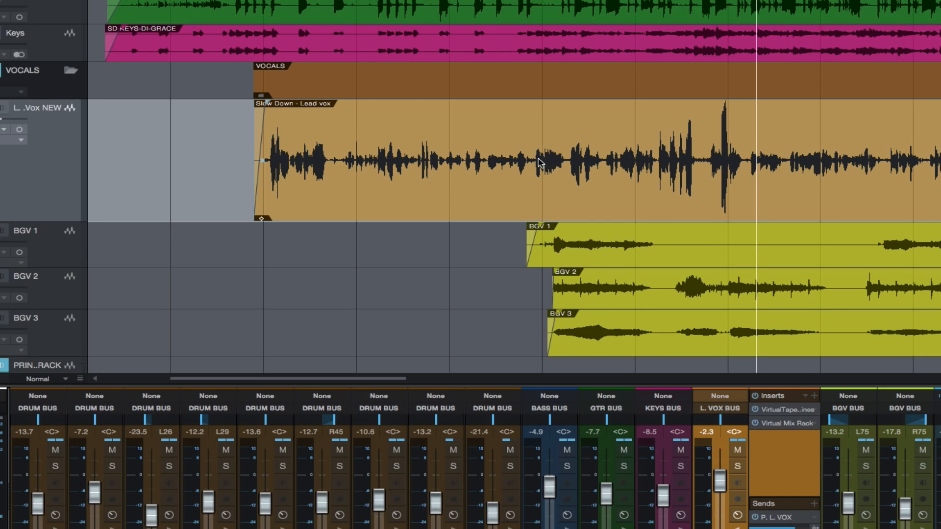
key("3")
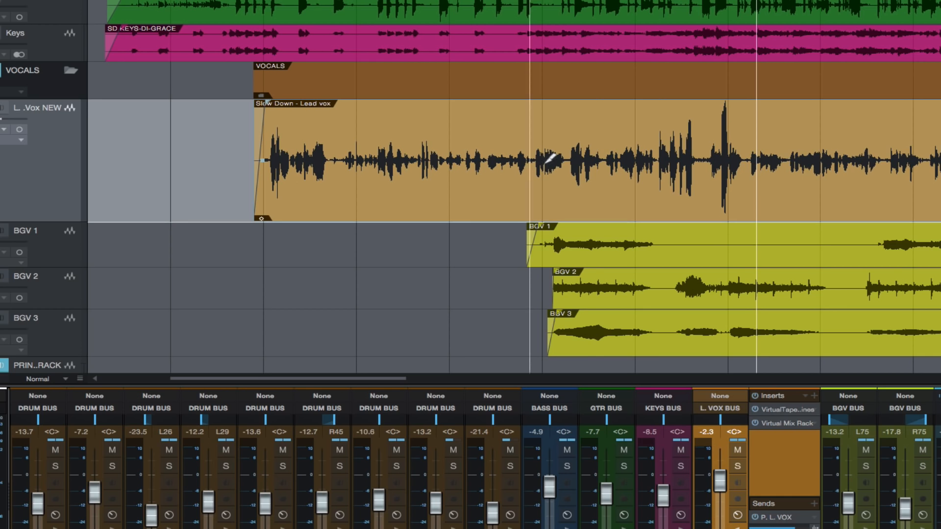
left_click(743, 170)
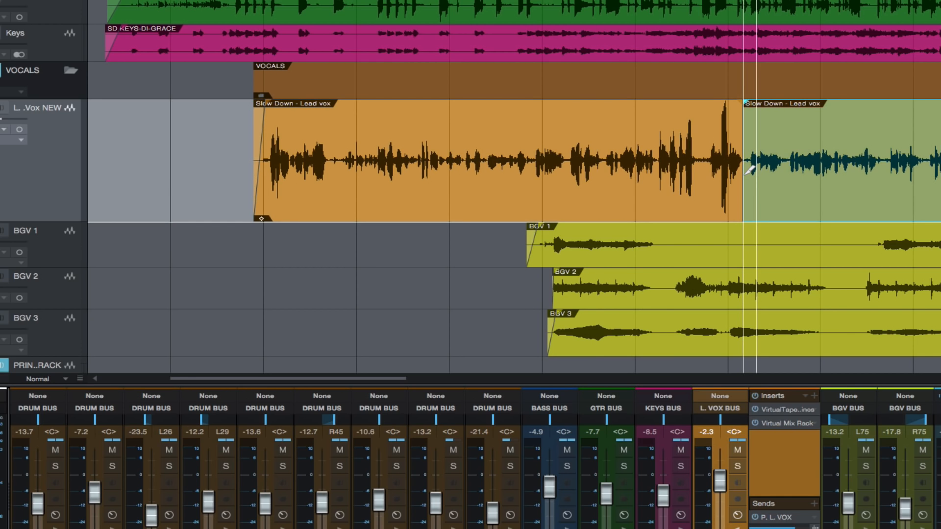
Recolor the lead vocal event before the split blue.
key("1")
left_click(586, 179)
right_click(586, 178)
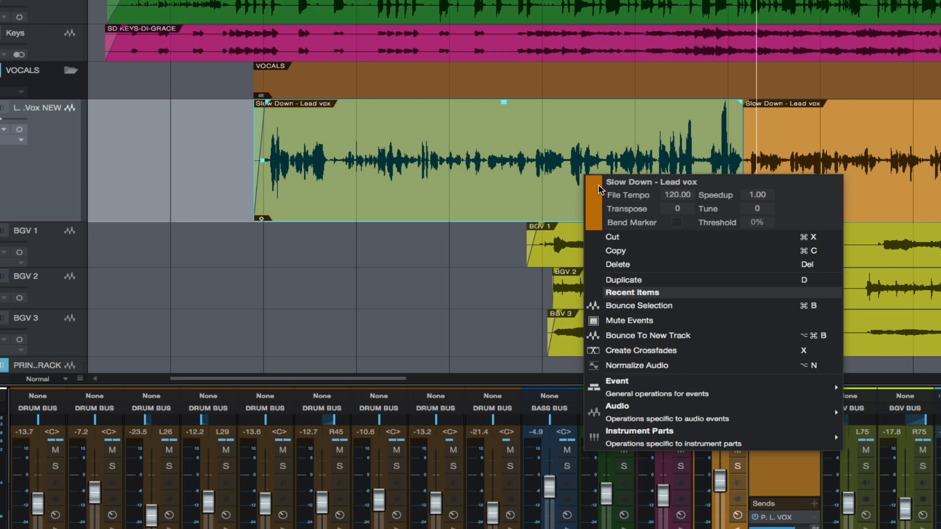
left_click(599, 188)
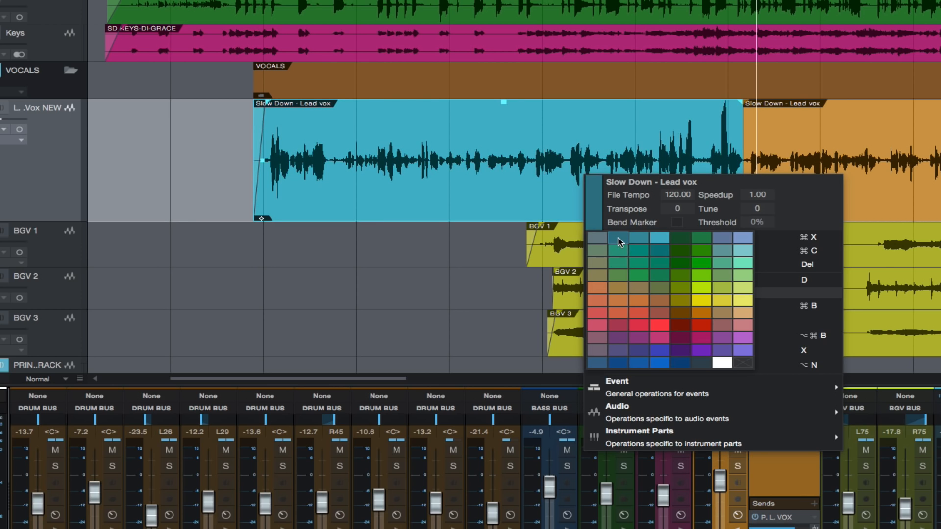
left_click(617, 237)
left_click(419, 248)
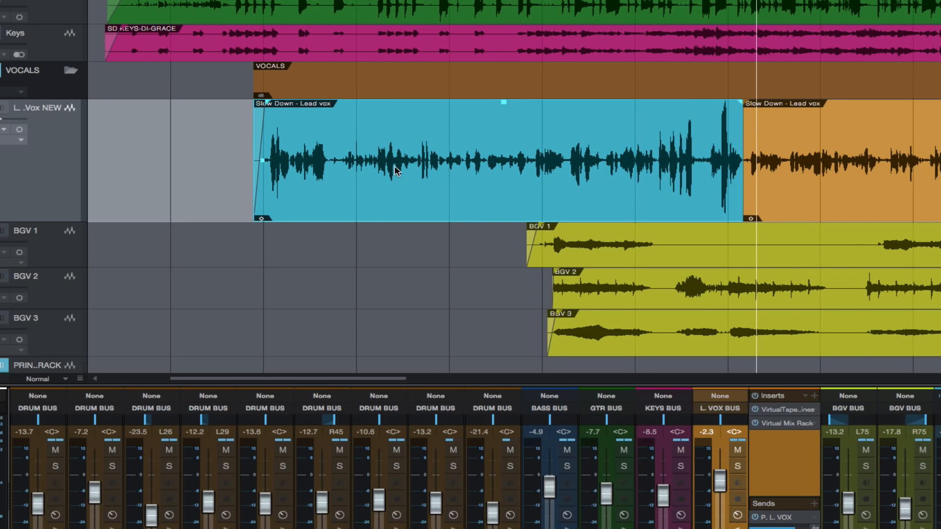
Locate the playhead at the blue event's start and switch on the FG-116 compressor in the lead vocal's Virtual Mix Rack.
key("l")
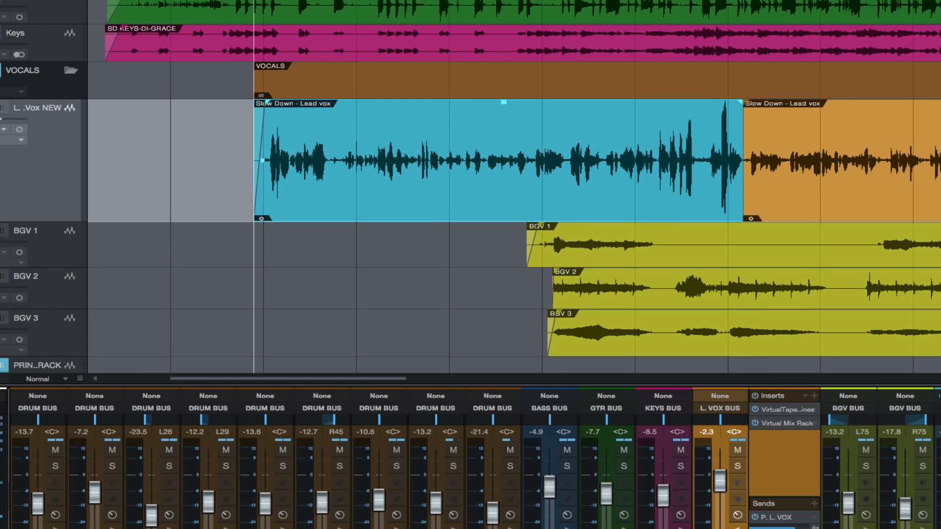
left_click(799, 426)
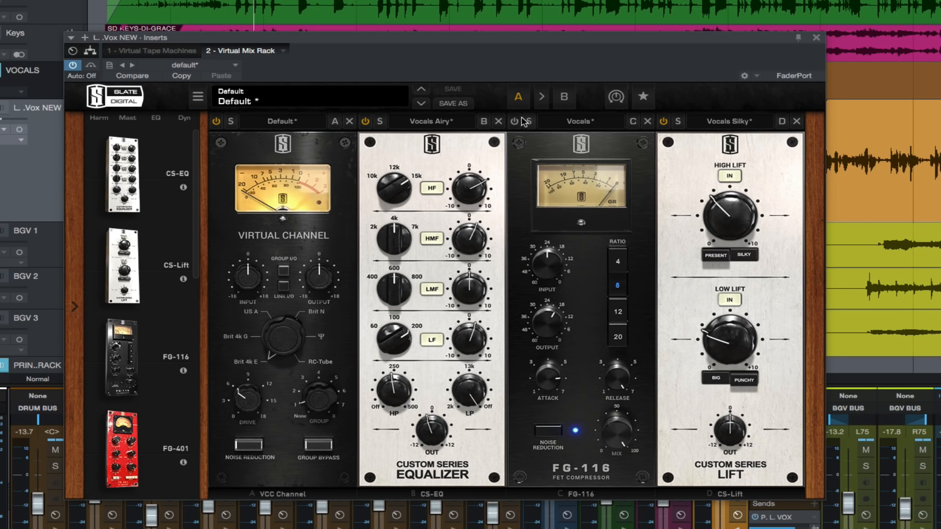
left_click(514, 121)
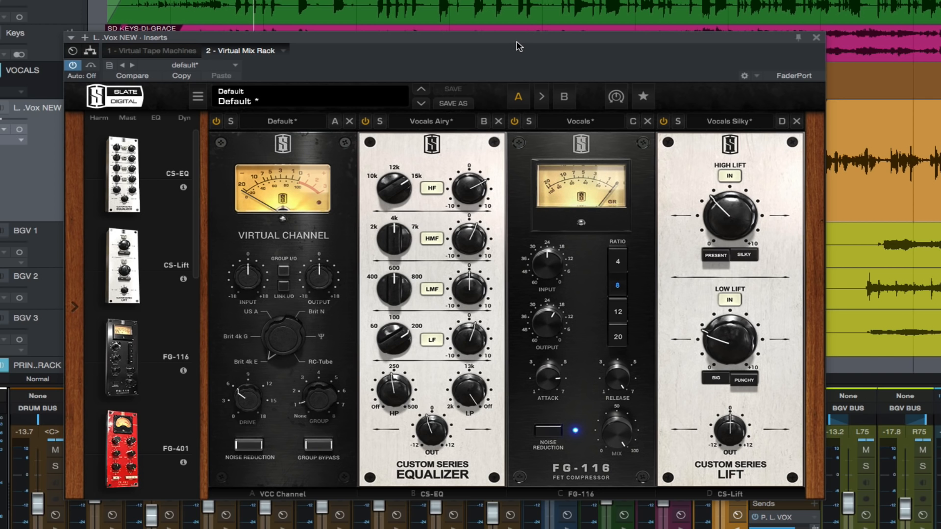
Play the blue lead vocal section with the plug-in placed below the waveform, watching the FG-116's gain reduction, and stop near its end.
left_click_drag(519, 46, 566, 214)
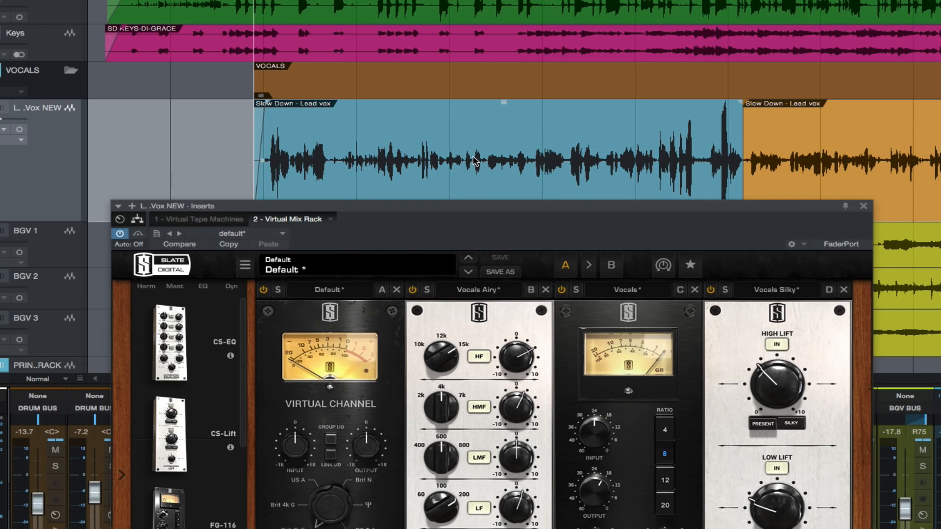
key("space")
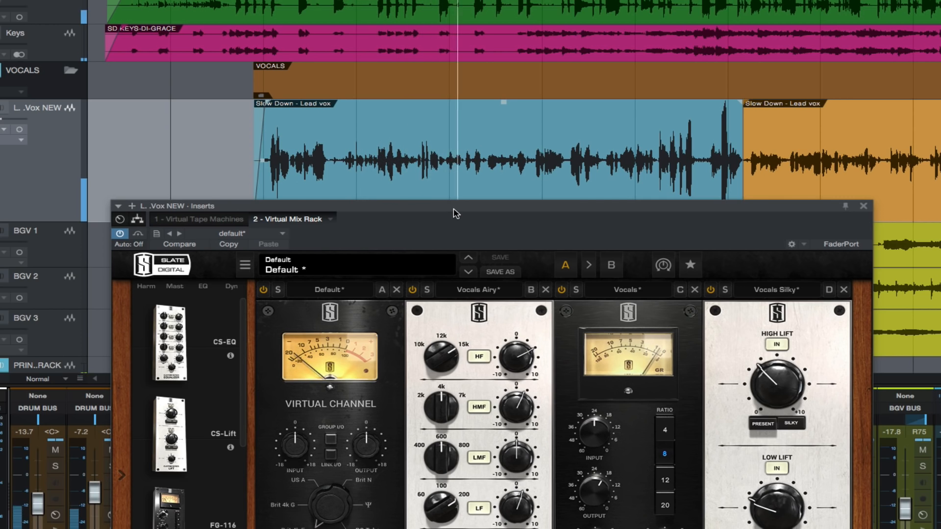
left_click_drag(456, 213, 452, 210)
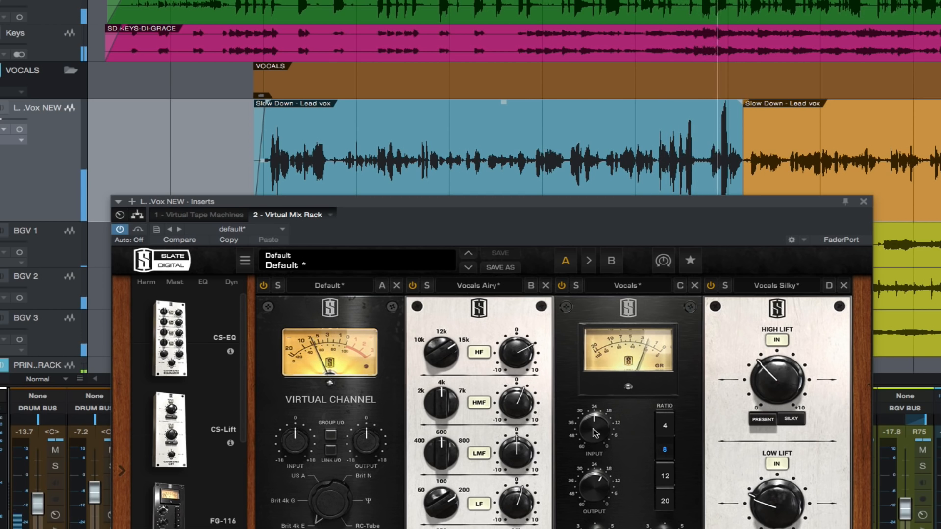
key("space")
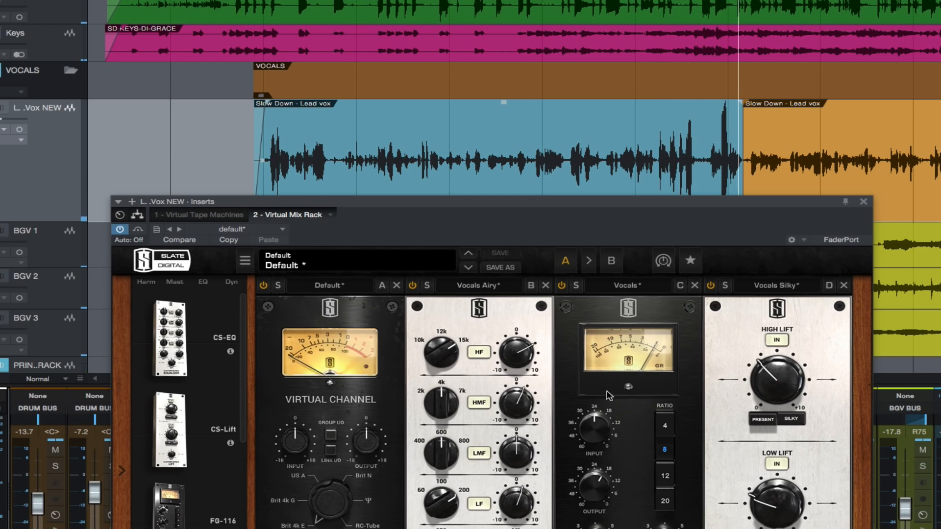
Raise the FG-116 compressor's input and lower its output to -25.2 dB.
left_click_drag(591, 432, 587, 399)
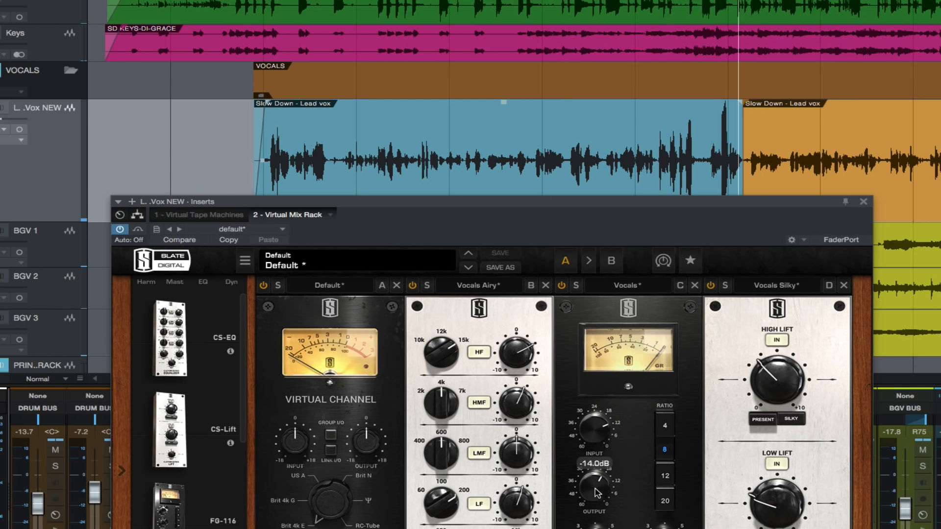
mouse_move(597, 490)
left_click_drag(598, 490, 594, 506)
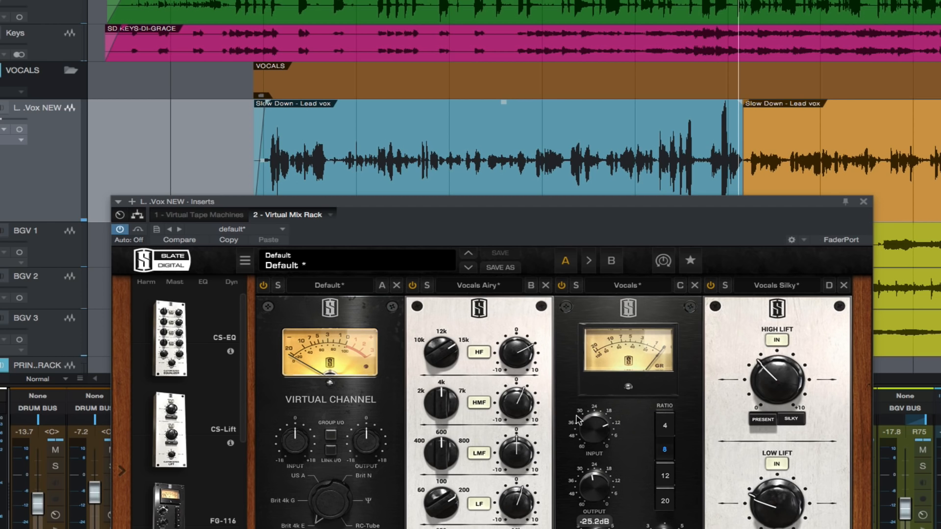
Play the blue lead vocal section from its start to its end through the adjusted FG-116 compressor.
left_click(258, 1)
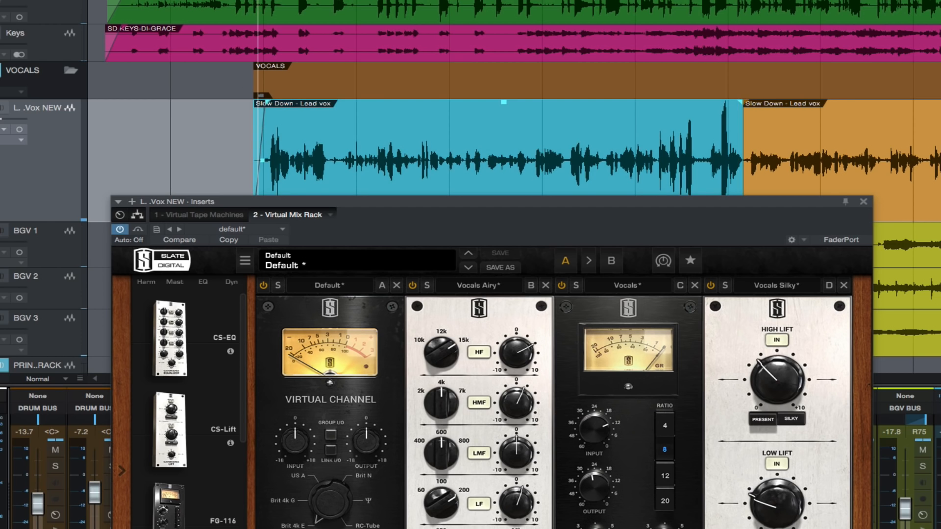
key("space")
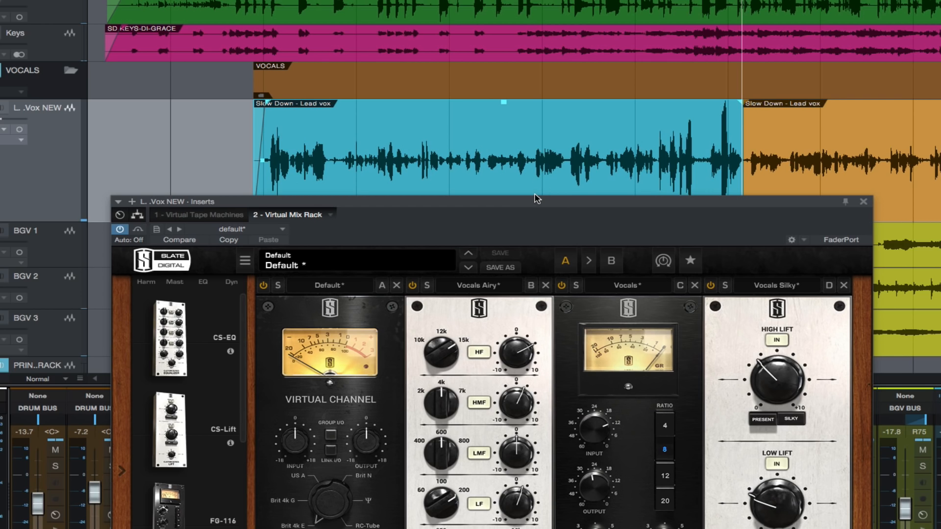
Switch off the FG-116 compressor and close the lead vocal's plug-in window.
left_click_drag(546, 203, 547, 197)
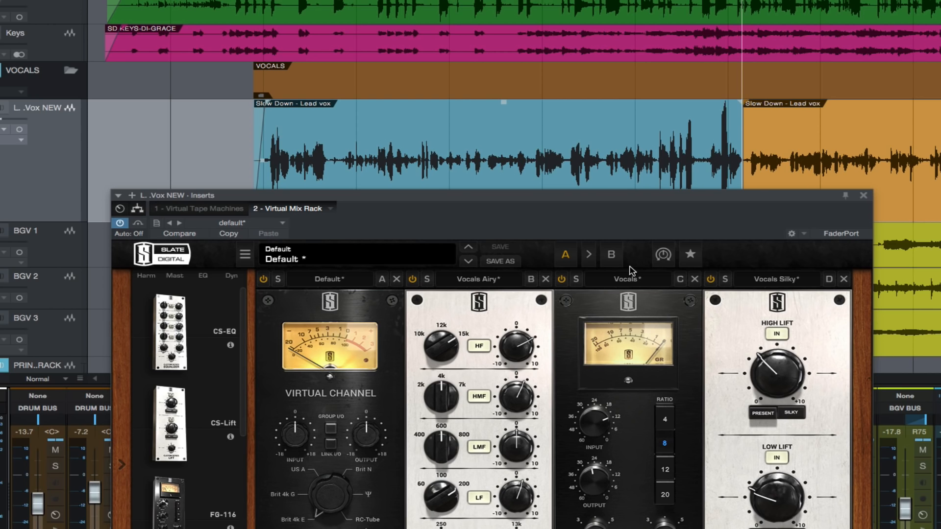
left_click(562, 278)
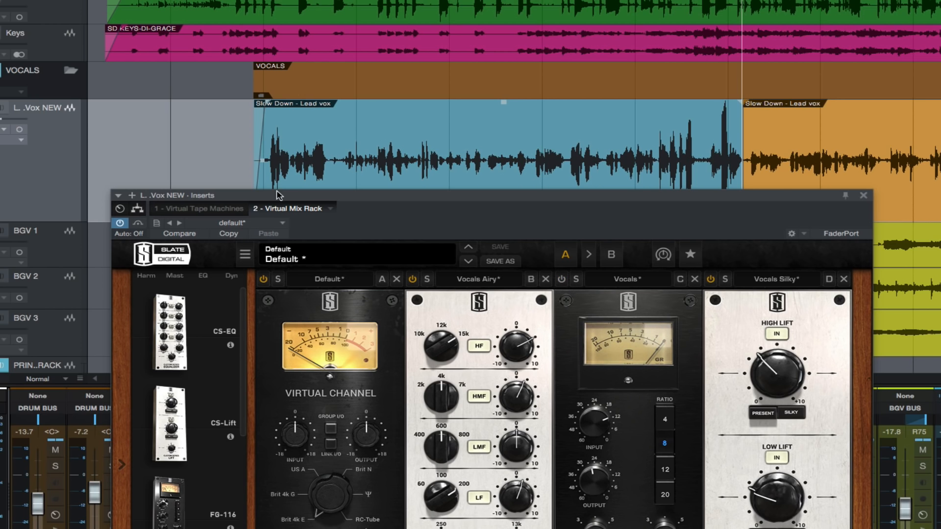
left_click(864, 195)
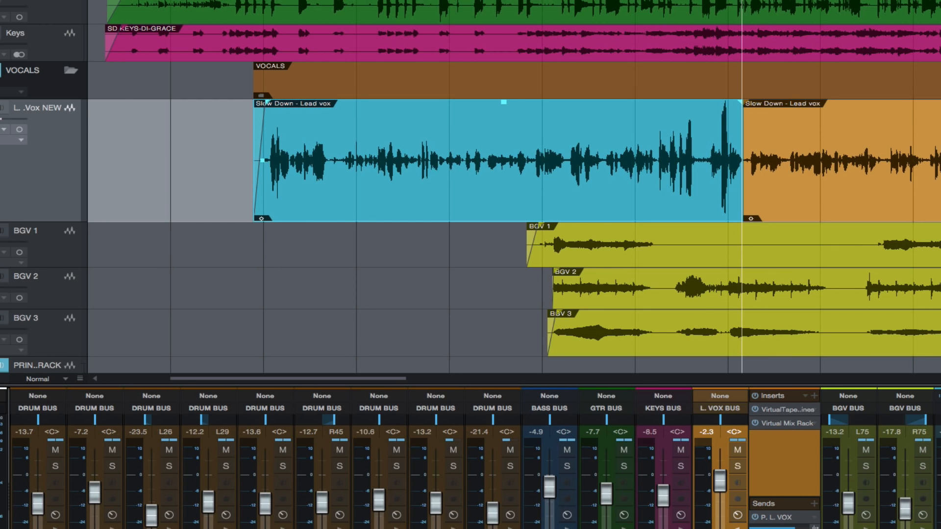
Play the opening words of the blue lead vocal event, starting just before the event begins.
left_click_drag(265, 0, 266, 1)
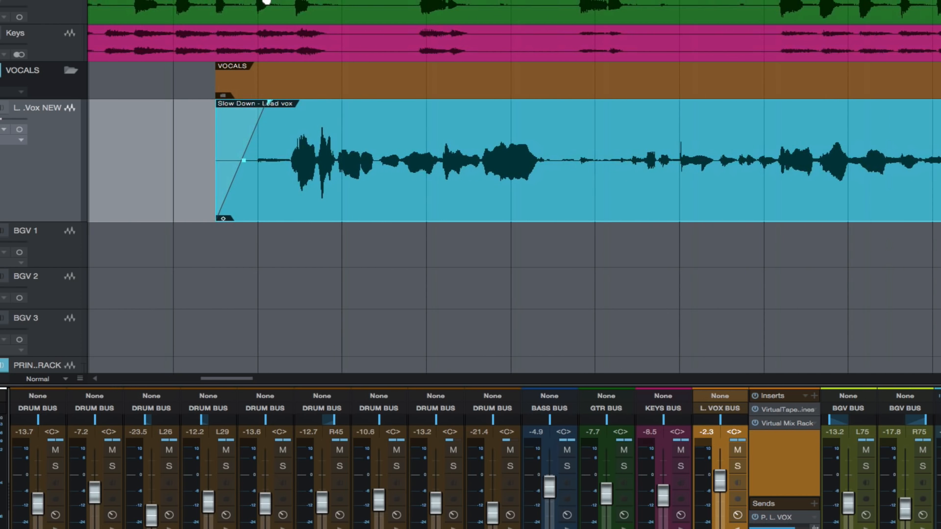
left_click(207, 0)
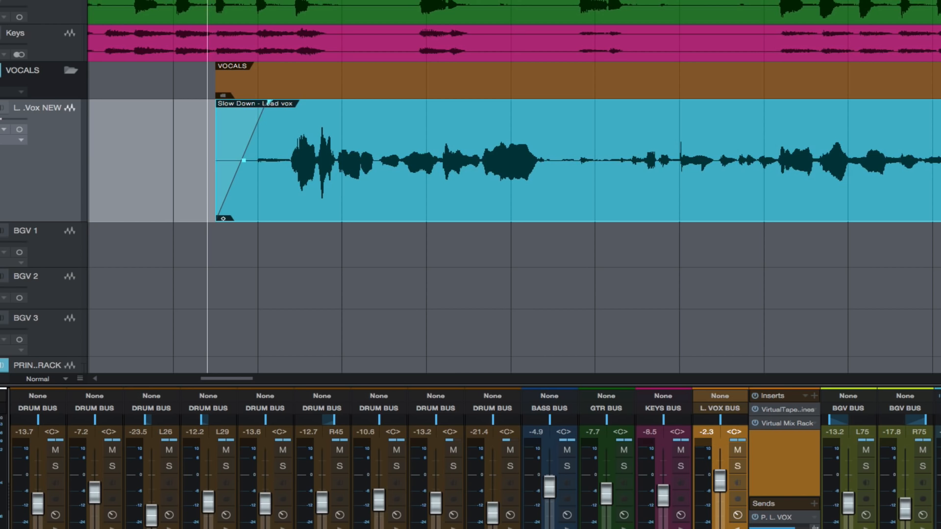
key("space")
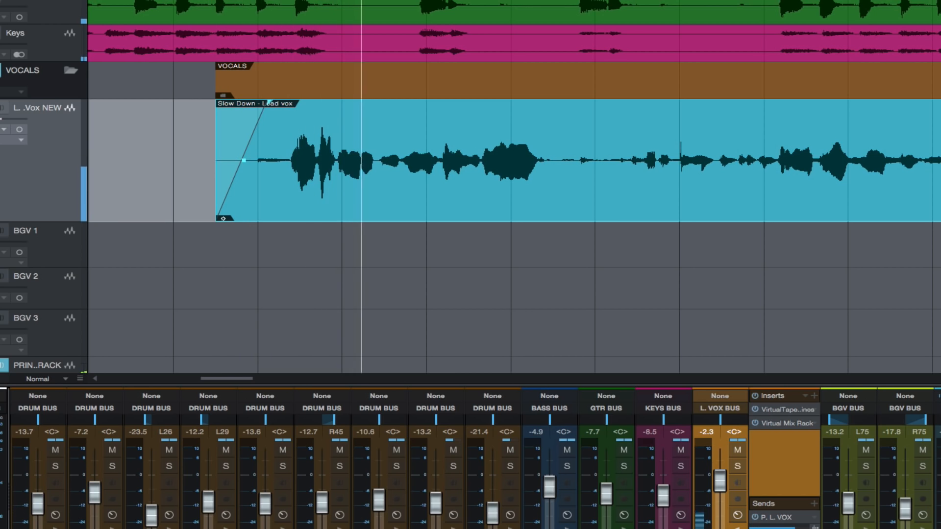
key("space")
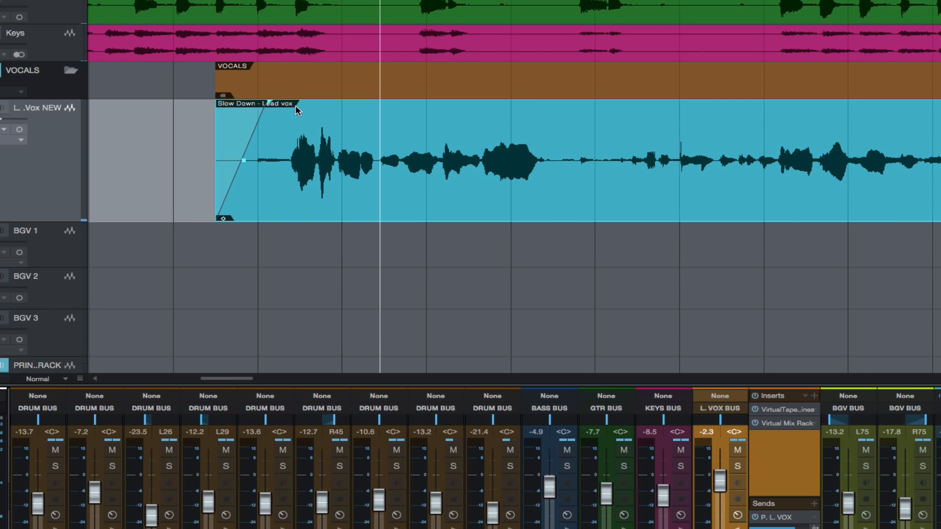
Split the second loud peak of the opening vocal phrase into its own short event and lower that event's gain.
scroll(308, 1, "up", 5)
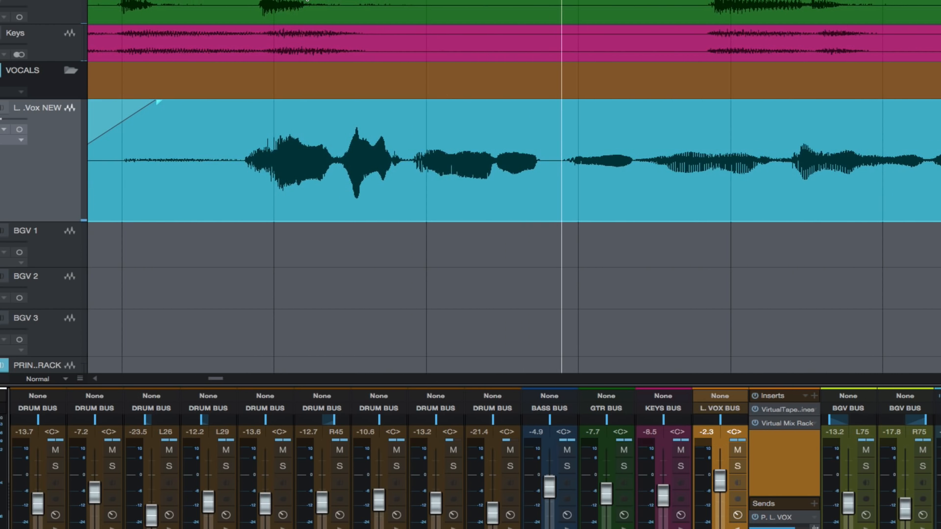
left_click(404, 158)
left_click(333, 161)
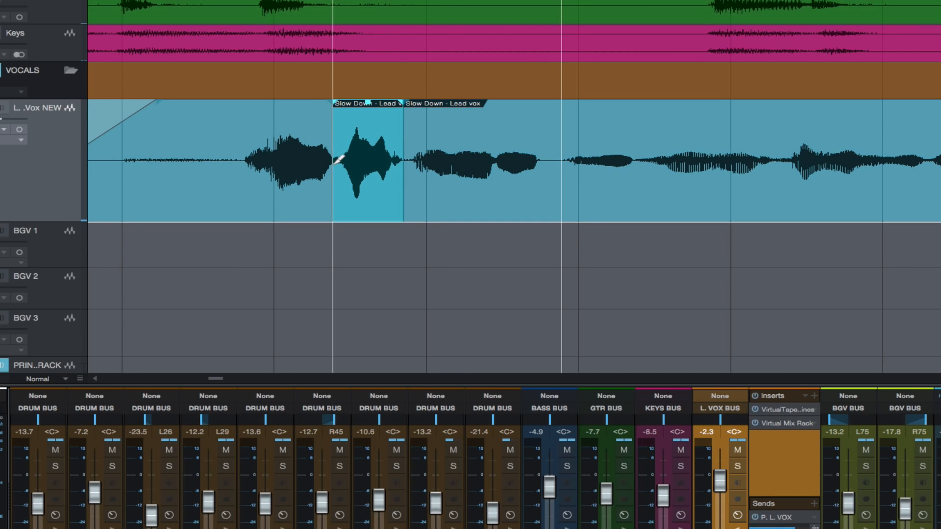
key("1")
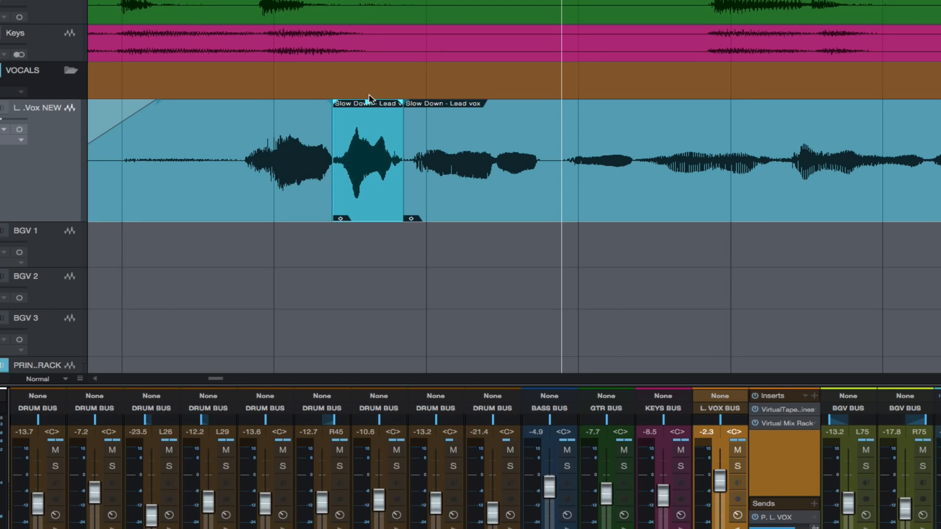
left_click_drag(367, 109, 366, 123)
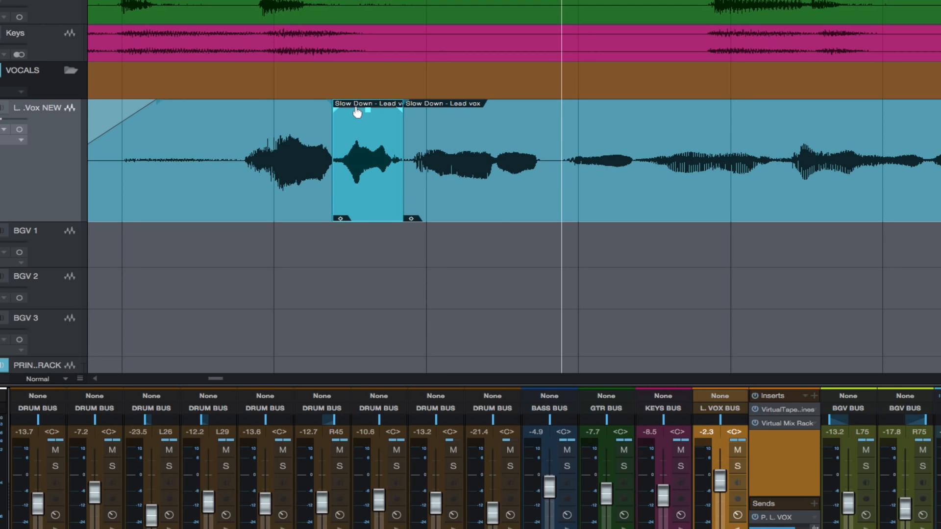
Play the opening vocal phrase and lower the short split event's gain a little further.
key("w")
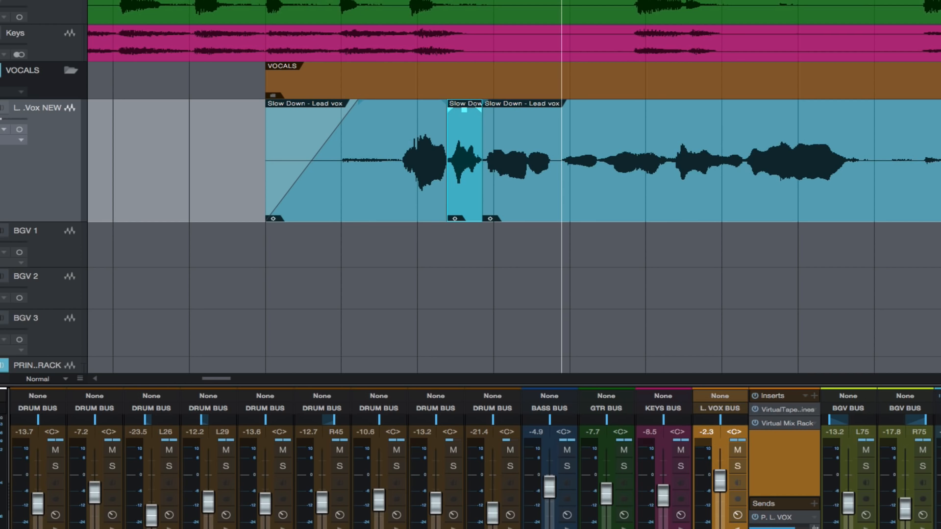
key("space")
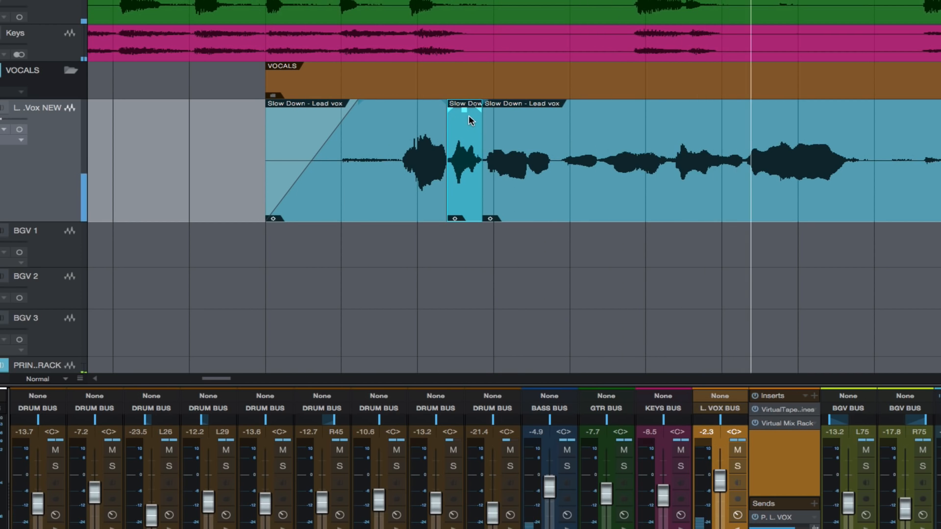
key("space")
left_click_drag(464, 111, 464, 116)
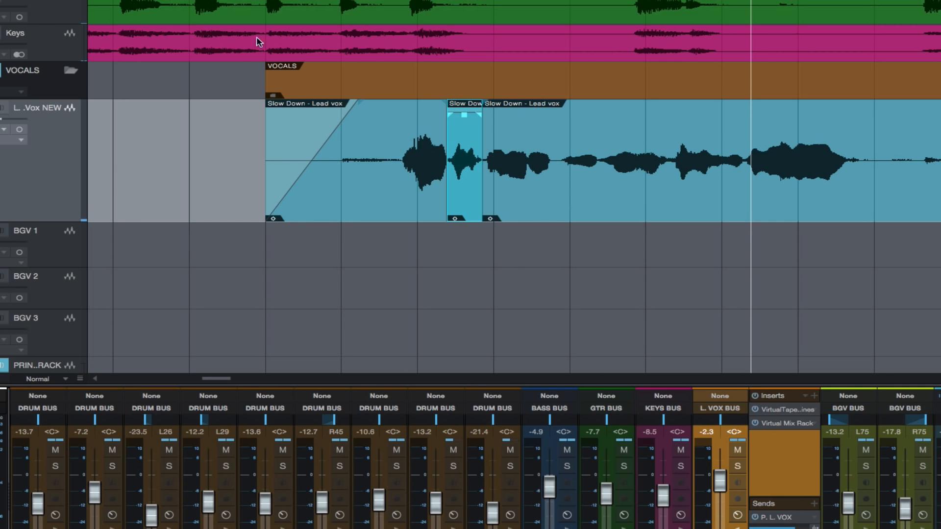
Play the phrase again, lower the gain of the event before the short split piece, and listen to the change.
key("space")
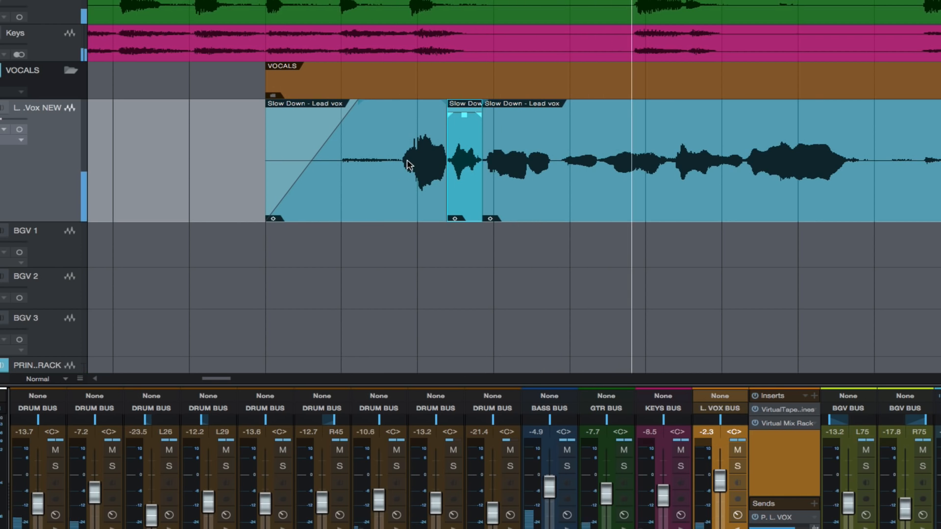
left_click(398, 132)
left_click_drag(404, 107, 404, 113)
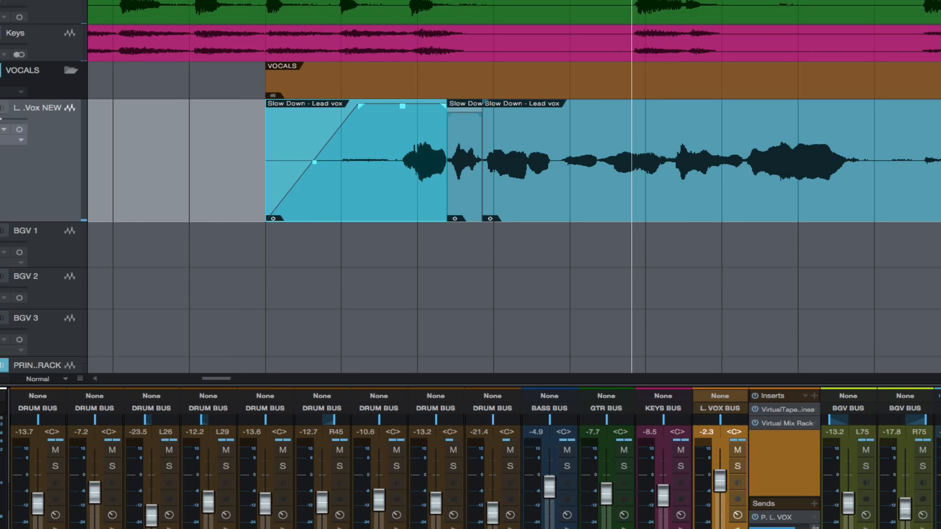
key("space")
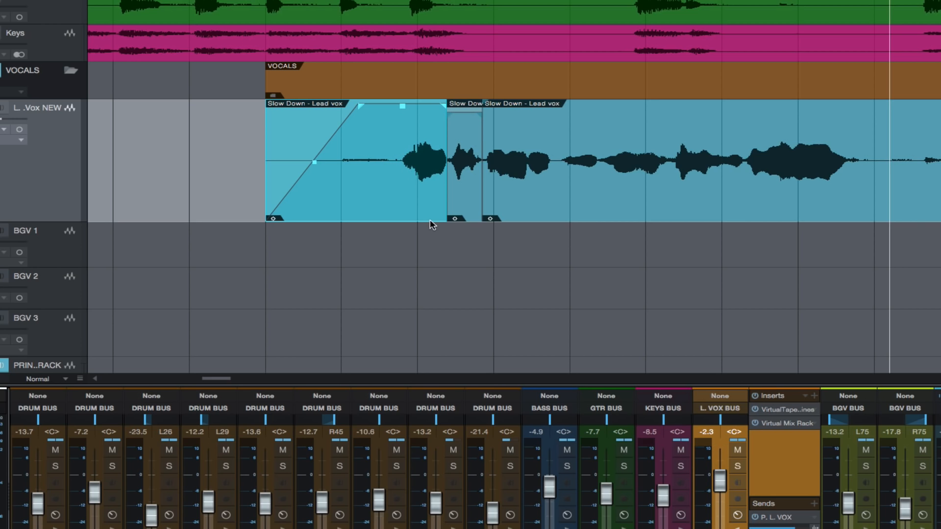
Play the opening phrase from just before the lead vocal with its Virtual Mix Rack open and the FG-116 bypassed.
key("w")
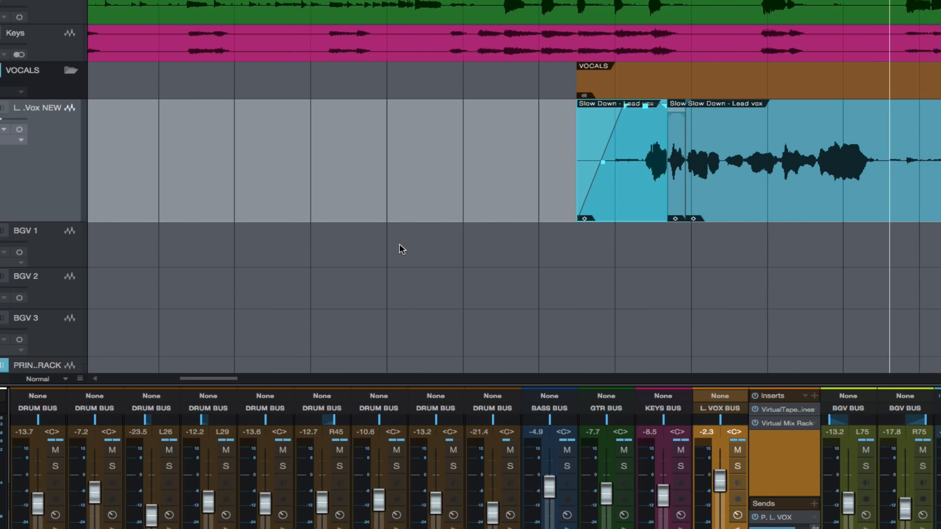
scroll(390, 248, "right", 6)
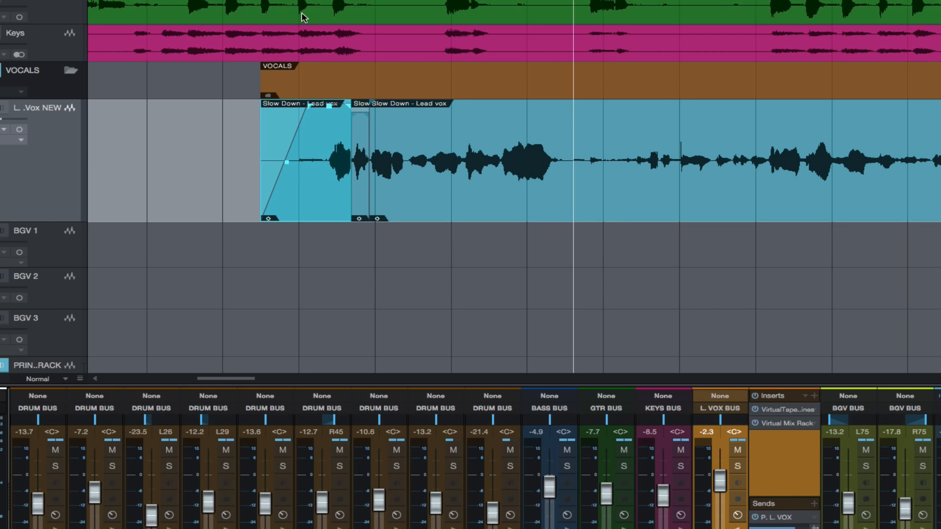
left_click(250, 7)
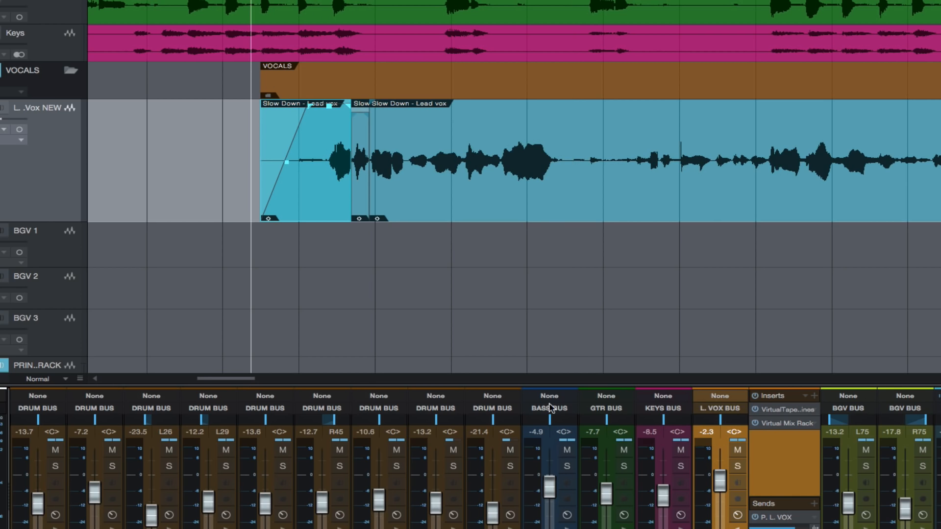
left_click(784, 424)
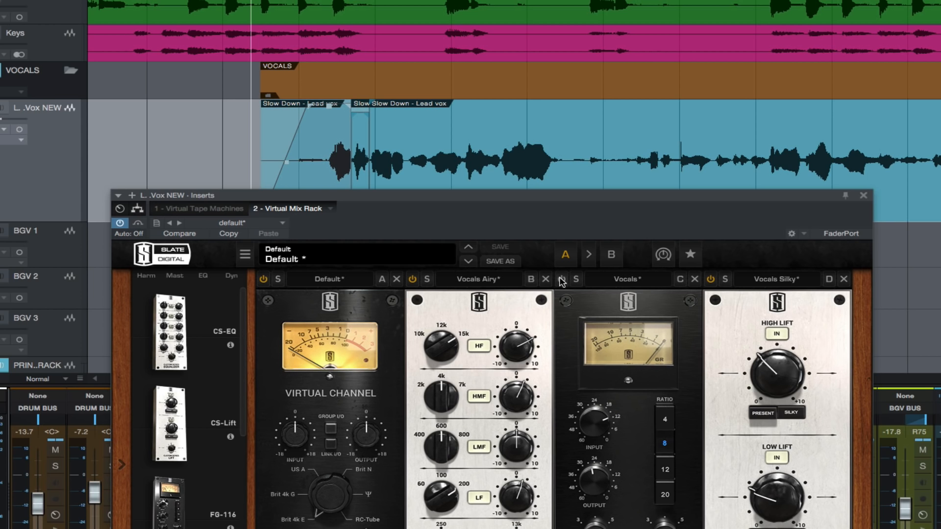
left_click_drag(563, 196, 563, 202)
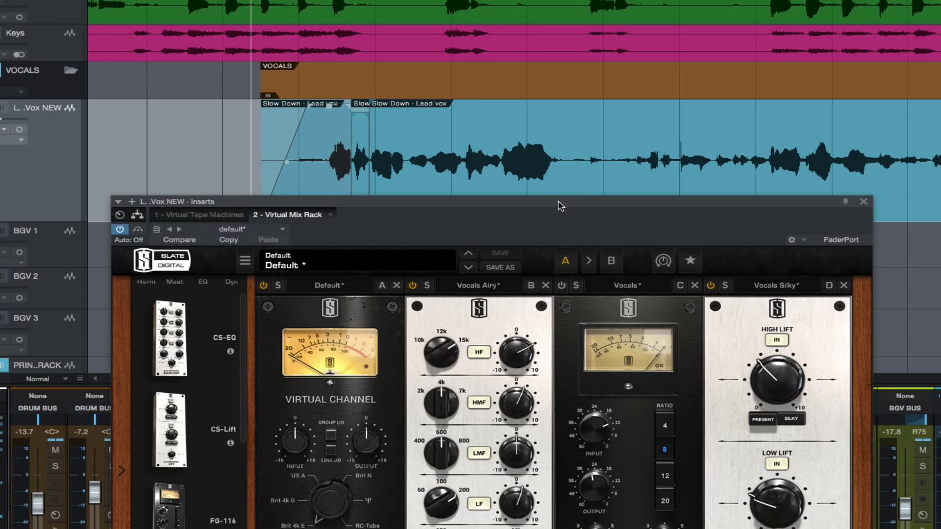
key("space")
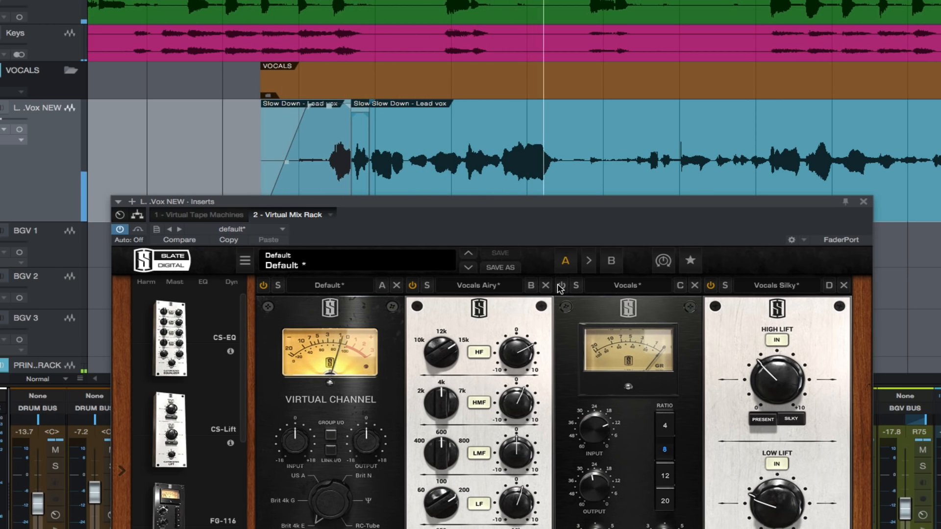
key("space")
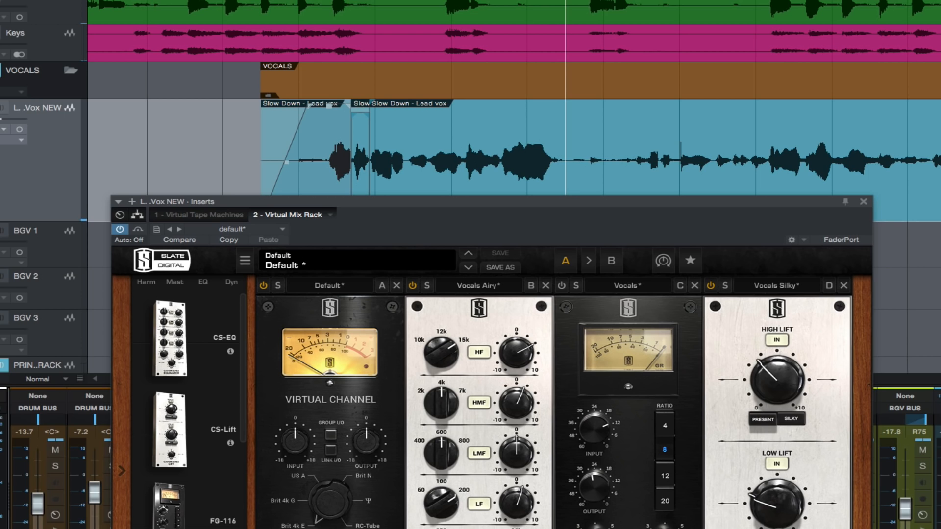
Switch on the FG-116, lower its input, and play the opening phrase from the first vocal event's start.
left_click(316, 147)
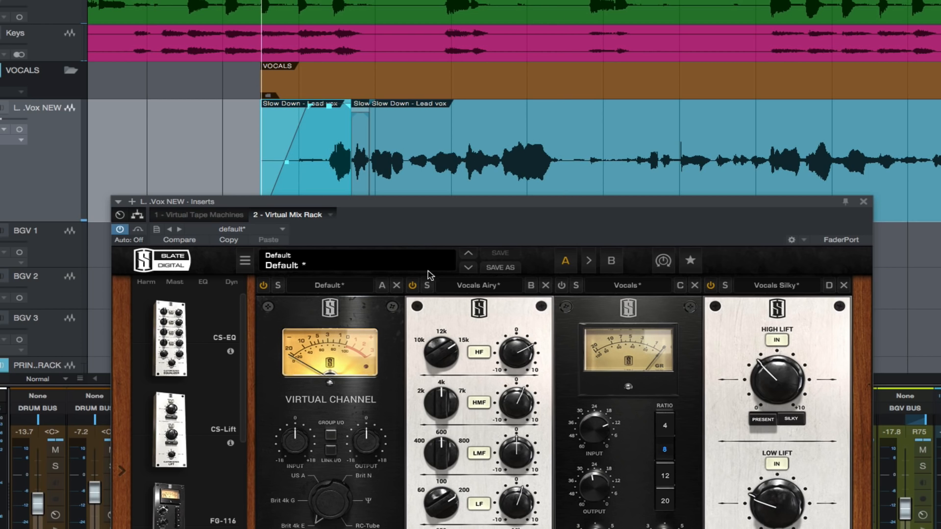
left_click(561, 286)
mouse_move(592, 440)
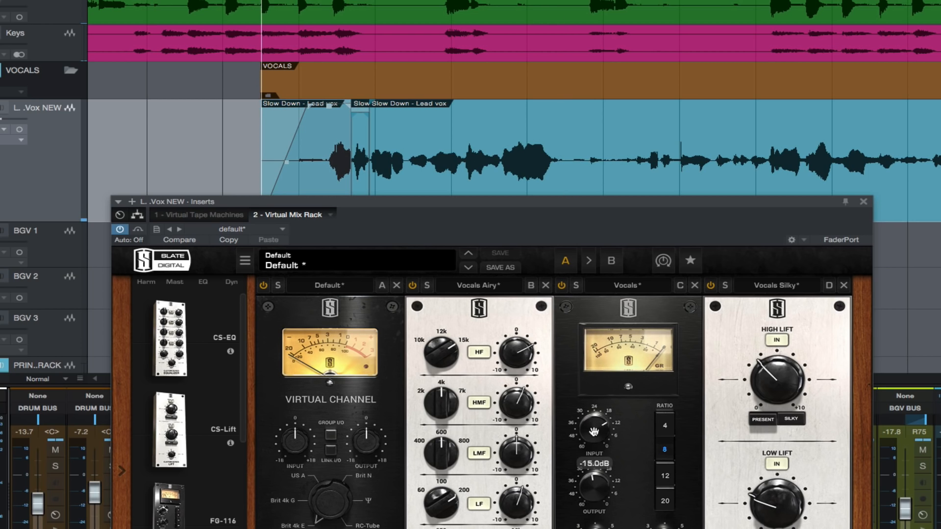
left_click_drag(594, 441, 594, 446)
key("space")
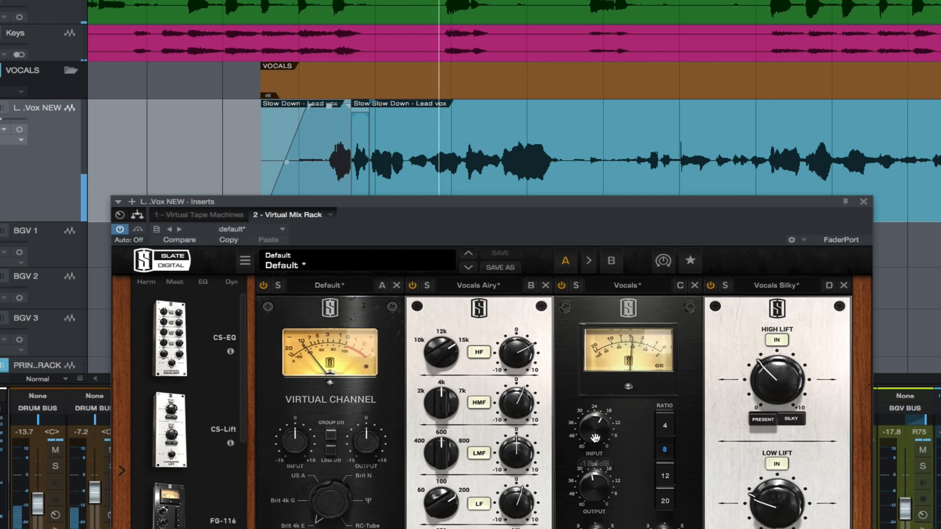
key("space")
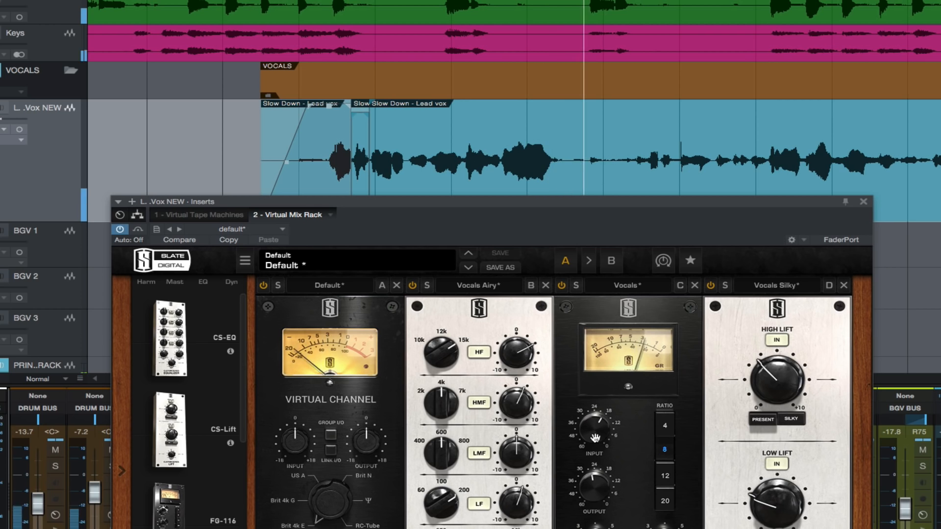
key("space")
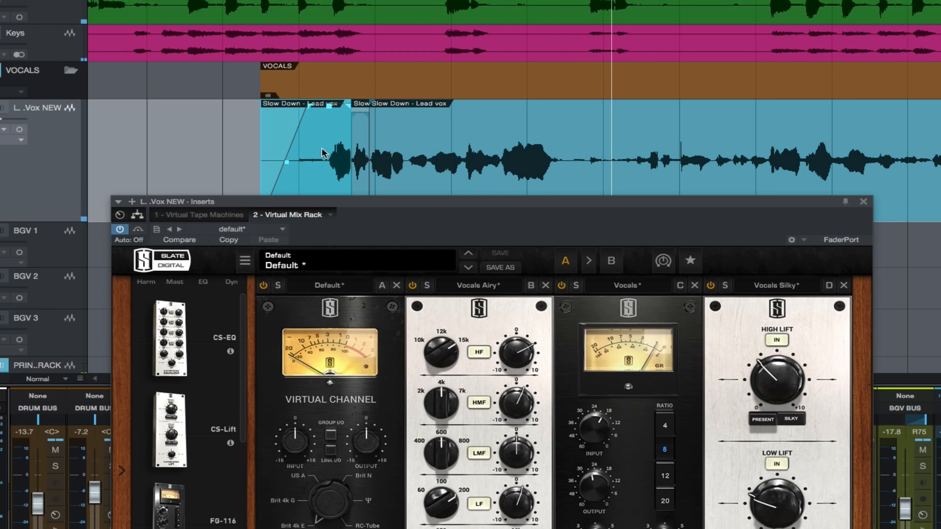
Lower the first lead vocal event's gain further and play the opening phrase through the FG-116.
left_click_drag(329, 112, 329, 120)
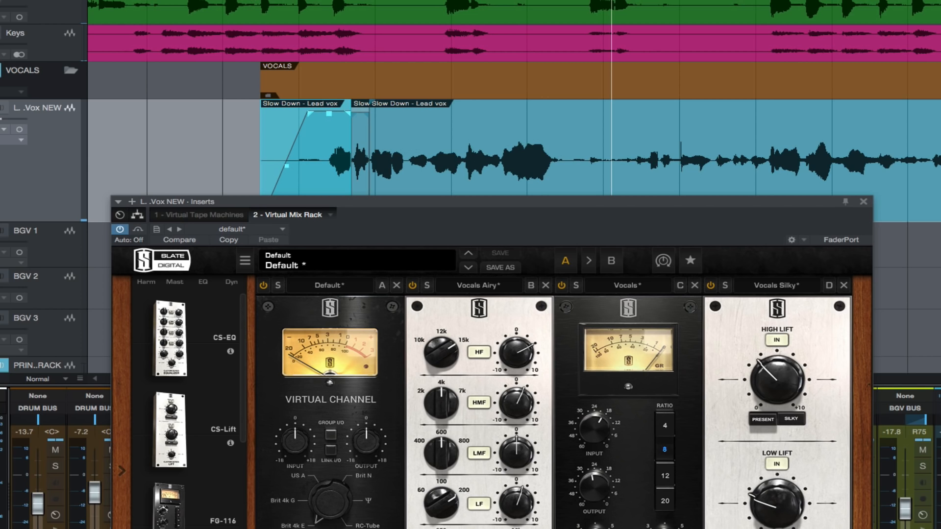
key("space")
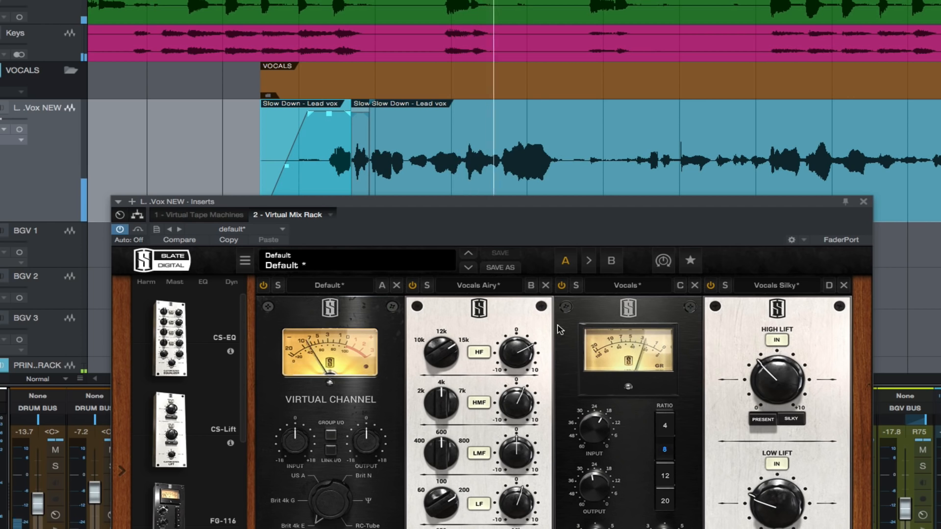
key("space")
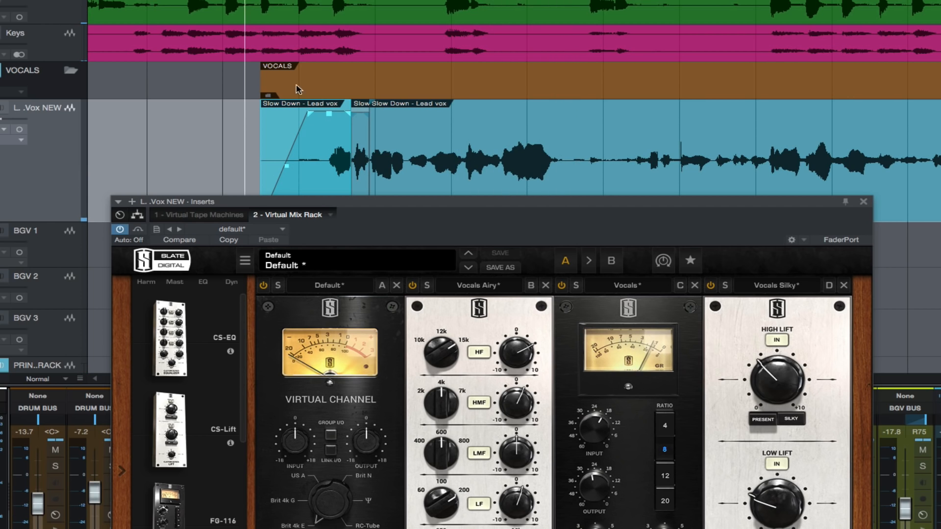
Bypass the FG-116 compressor and play the opening lead vocal phrase without it.
left_click(561, 285)
key("space")
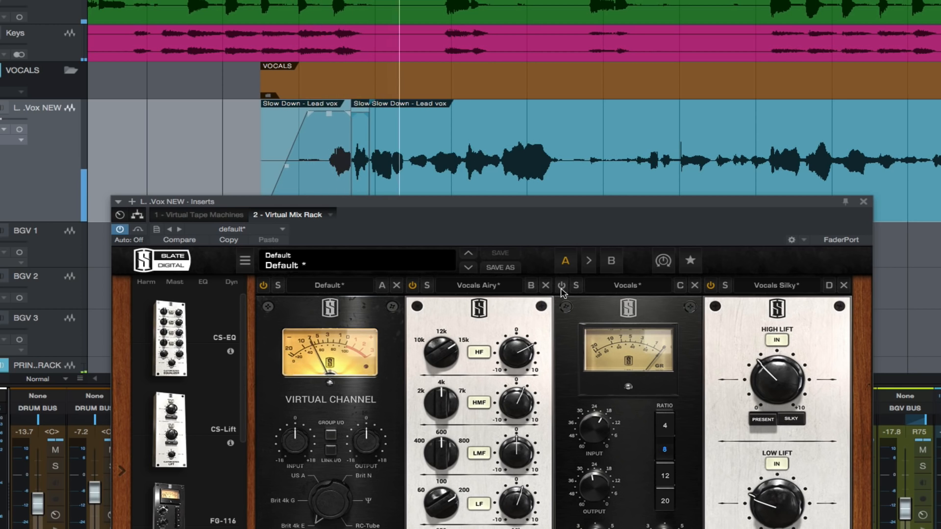
key("space")
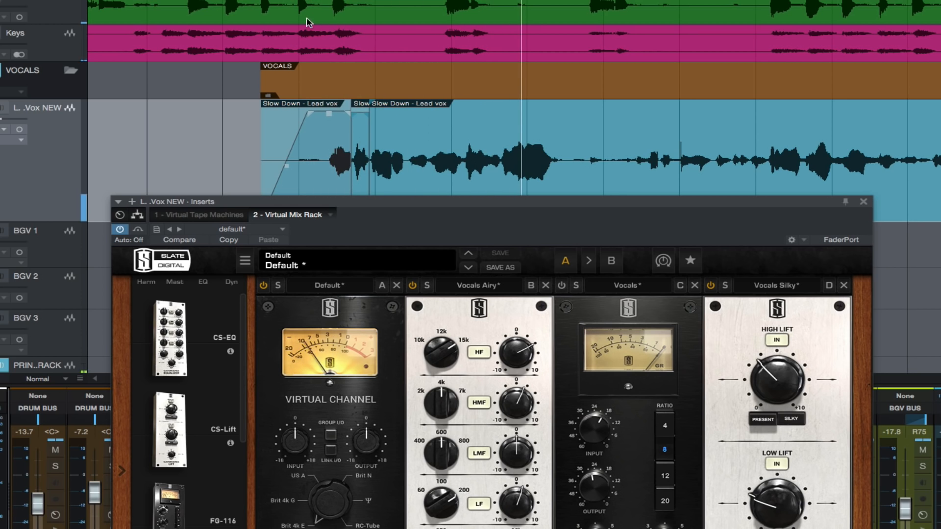
Switch the FG-116 back on and play the opening phrase from the first lead vocal event's start.
left_click(262, 1)
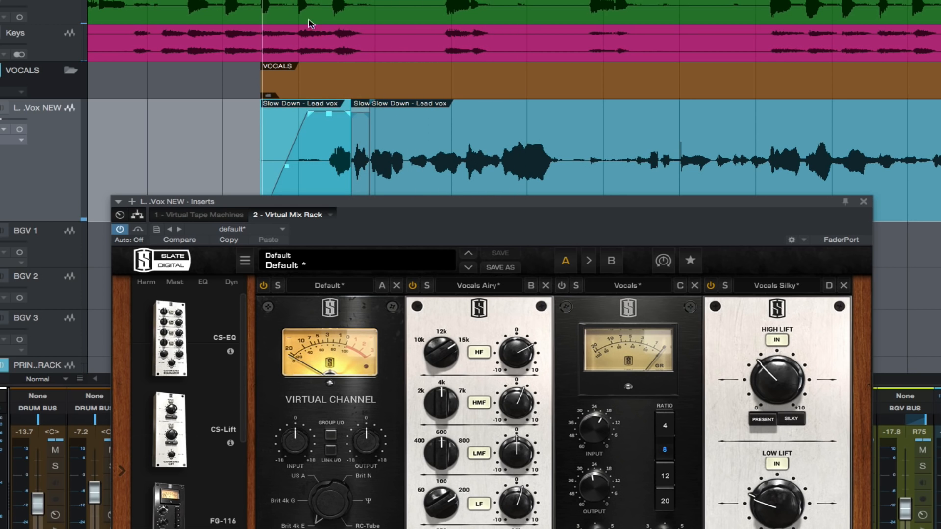
left_click(561, 286)
key("space")
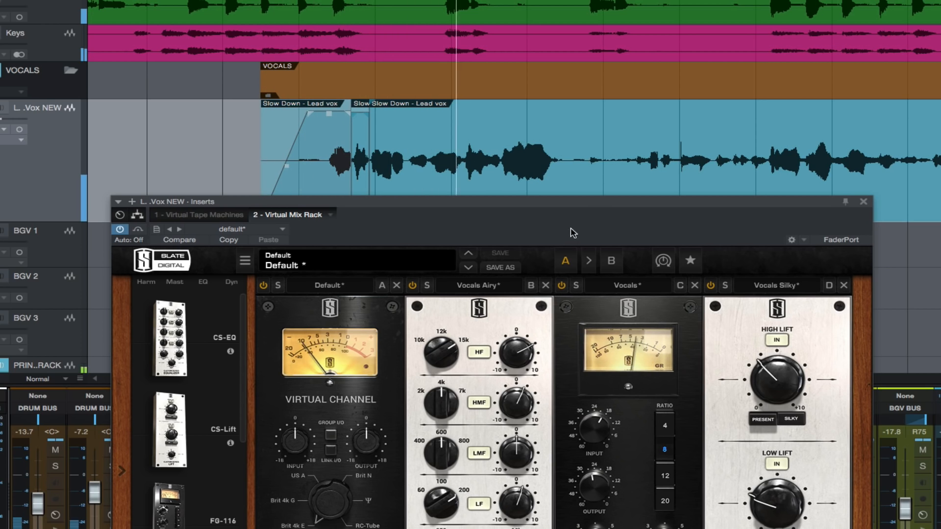
key("space")
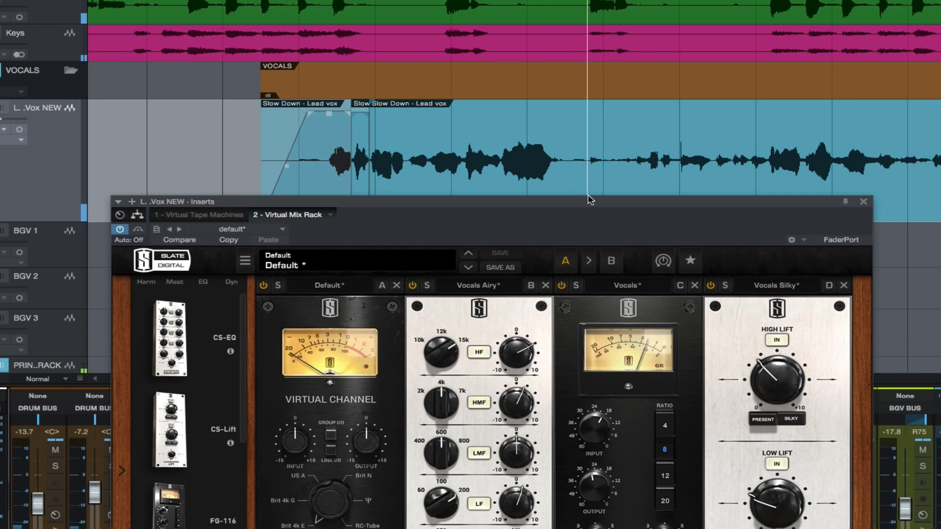
Set the FG-116's input to -22.1 dB and replay the opening phrase from the first lead vocal event's start.
left_click_drag(590, 445, 591, 438)
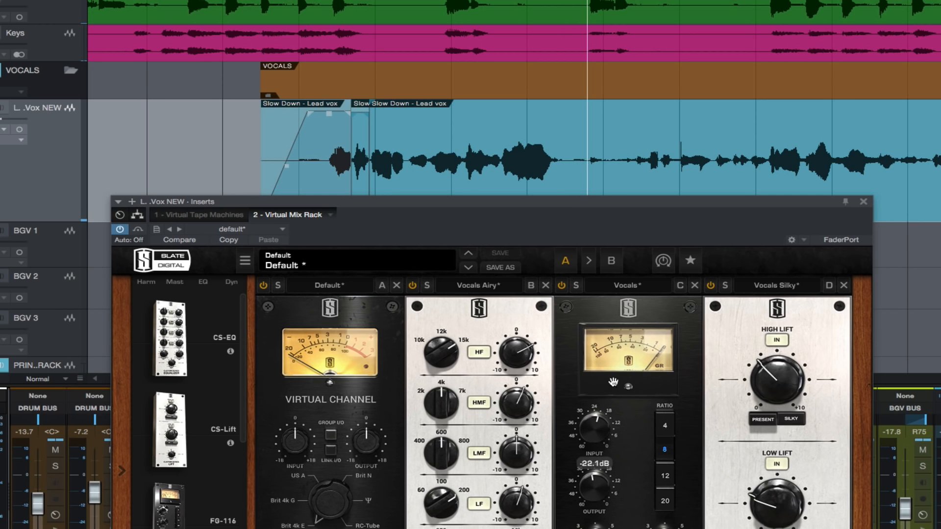
left_click_drag(586, 206, 588, 199)
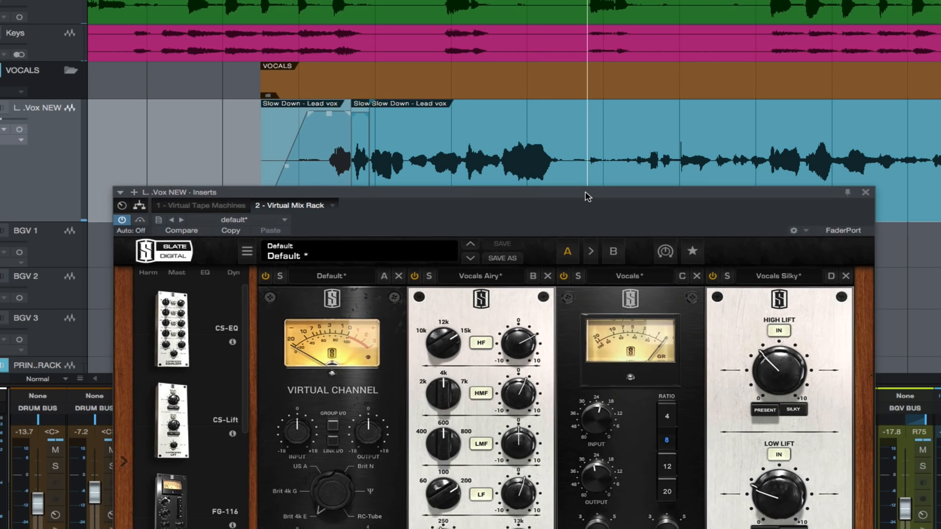
left_click(265, 0)
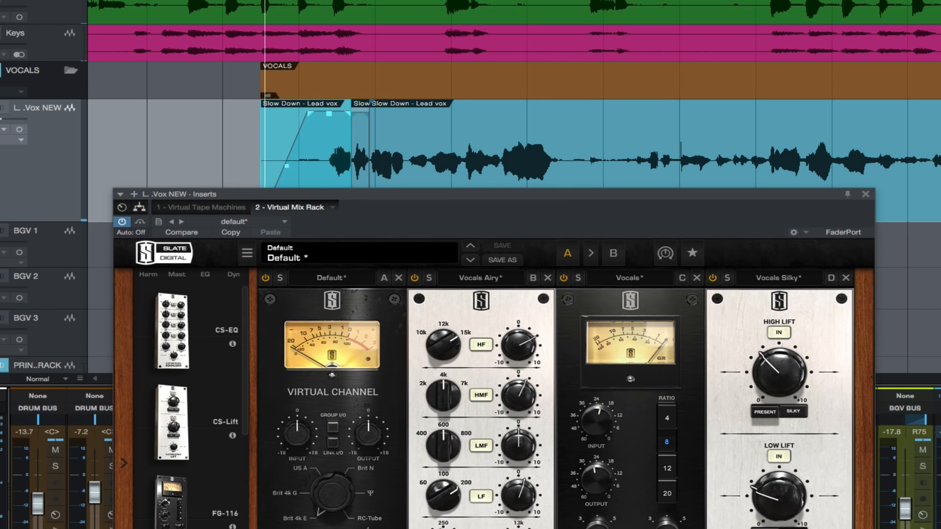
key("space")
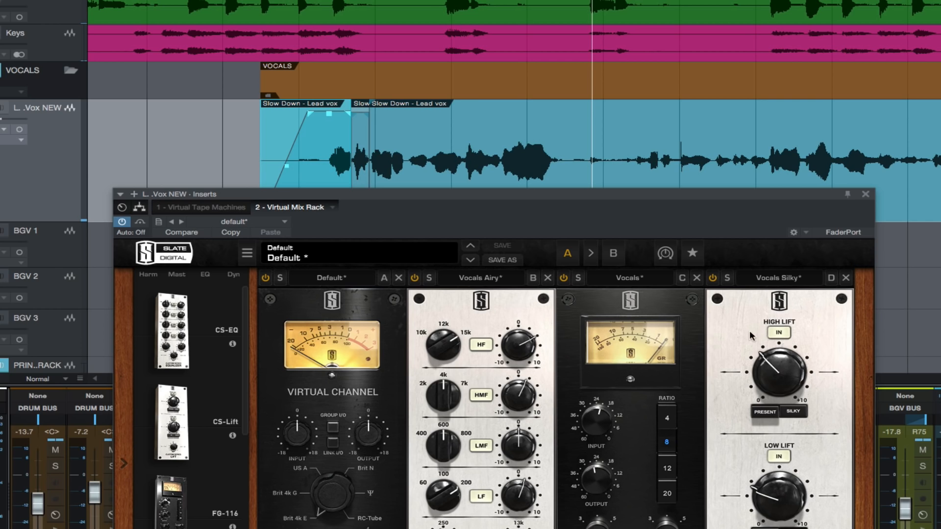
Bypass the FG-116 and close the lead vocal's Virtual Mix Rack.
left_click(564, 278)
left_click(866, 195)
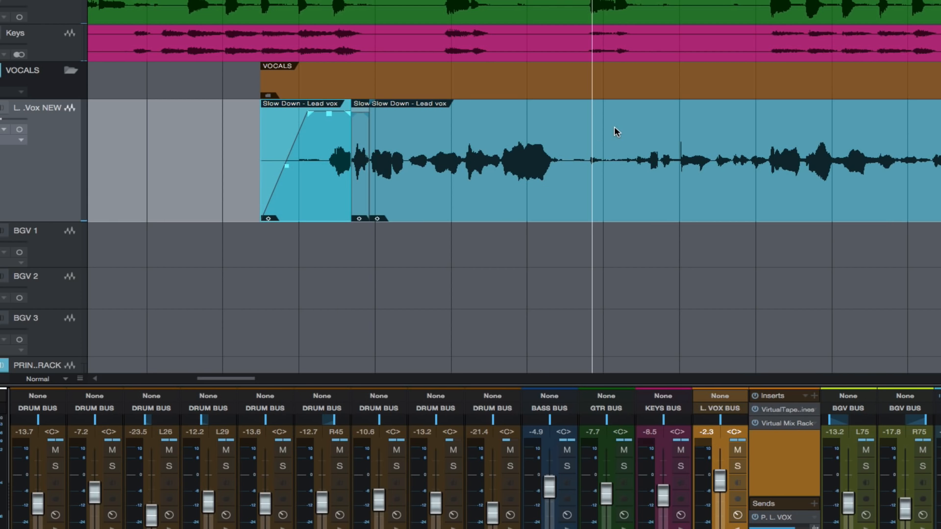
Find the loudest peak near the end of the long blue lead vocal event and play the phrase around it.
scroll(567, 237, "right", 5)
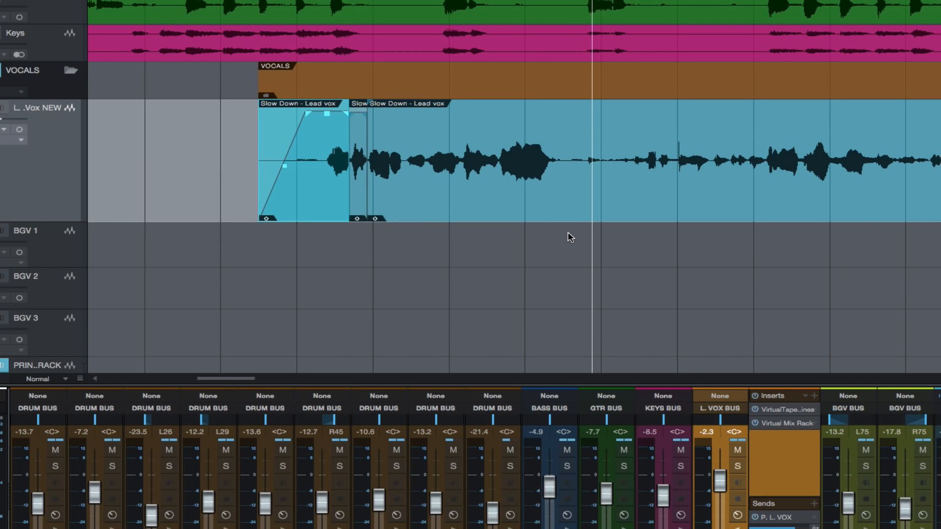
scroll(570, 237, "right", 2)
scroll(569, 237, "down", 4)
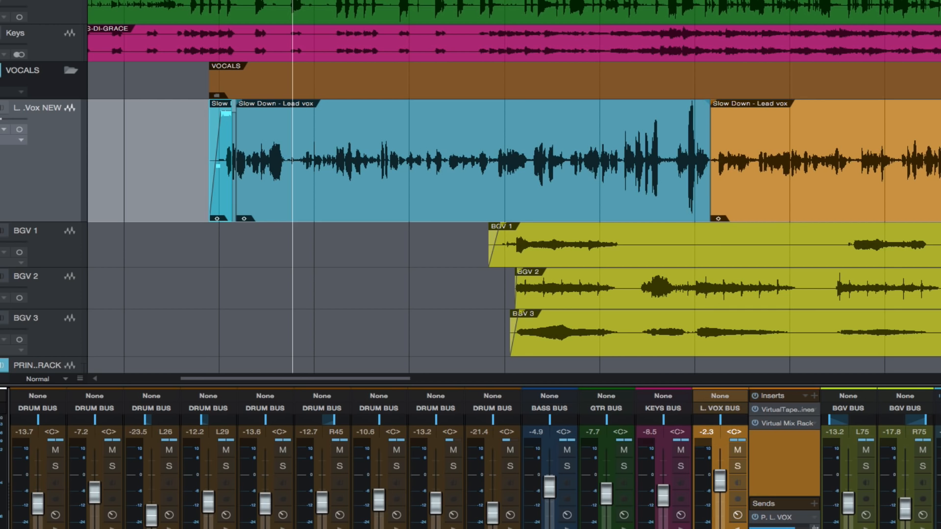
left_click(669, 2)
key("space")
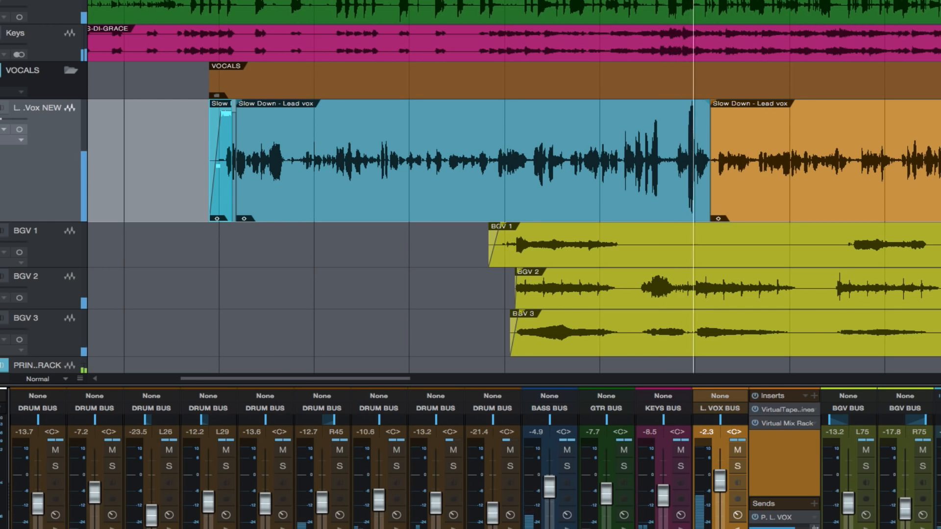
key("e")
key("e")
key("e")
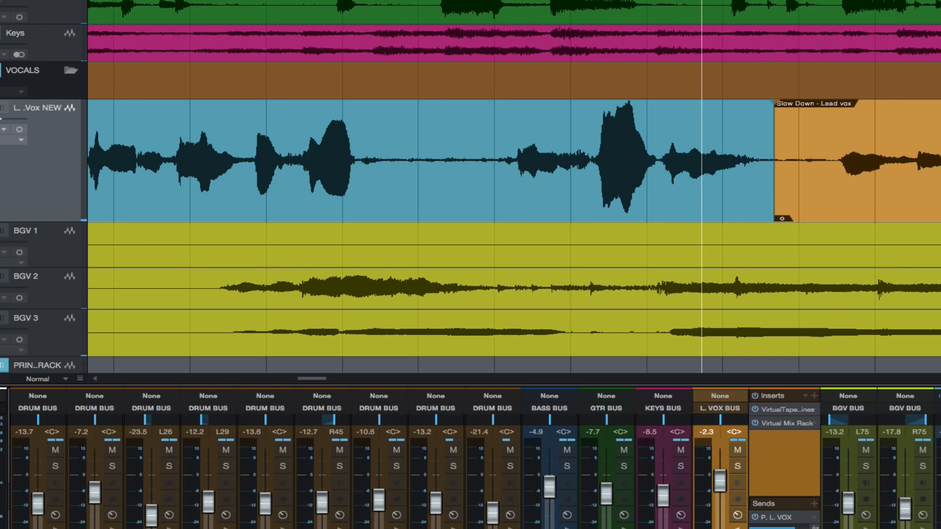
key("space")
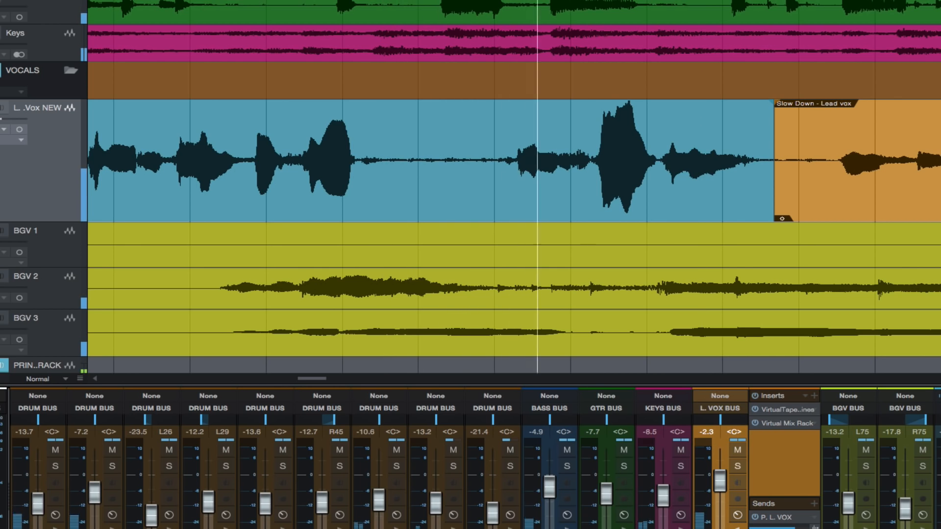
key("space")
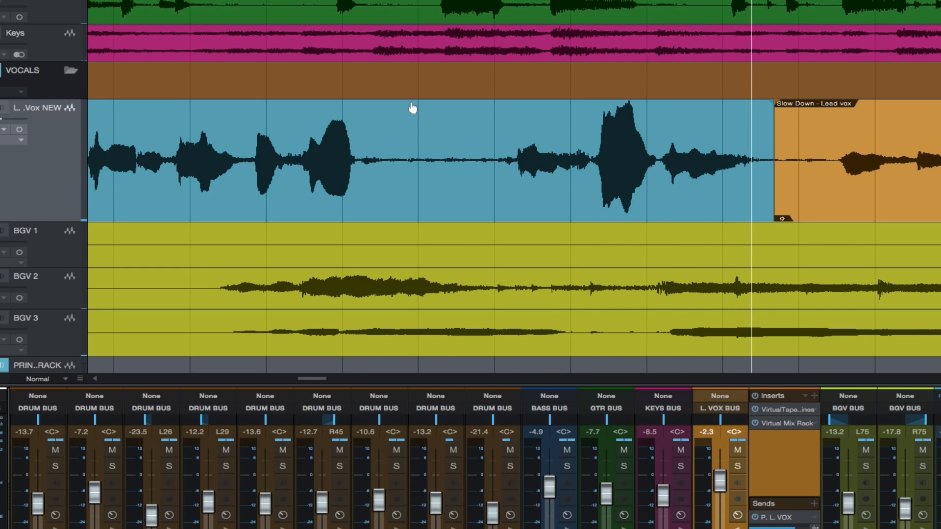
Split the lead vocal directly before and after the loudest word near the blue event's end, and select the isolated piece.
key("3")
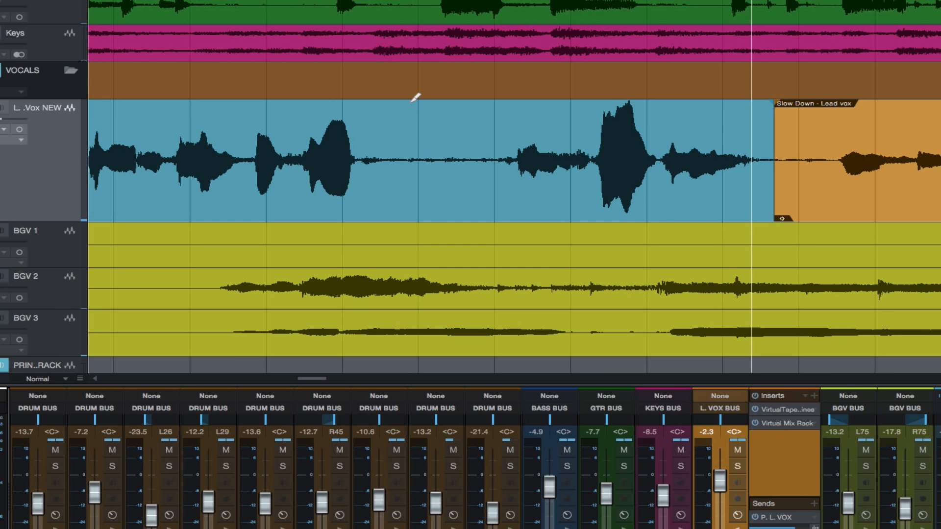
left_click(594, 162)
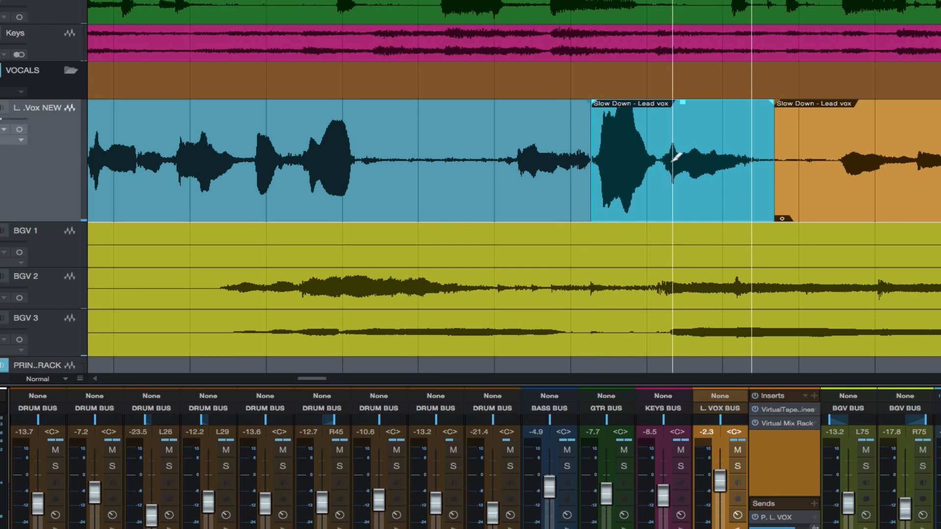
left_click(660, 162)
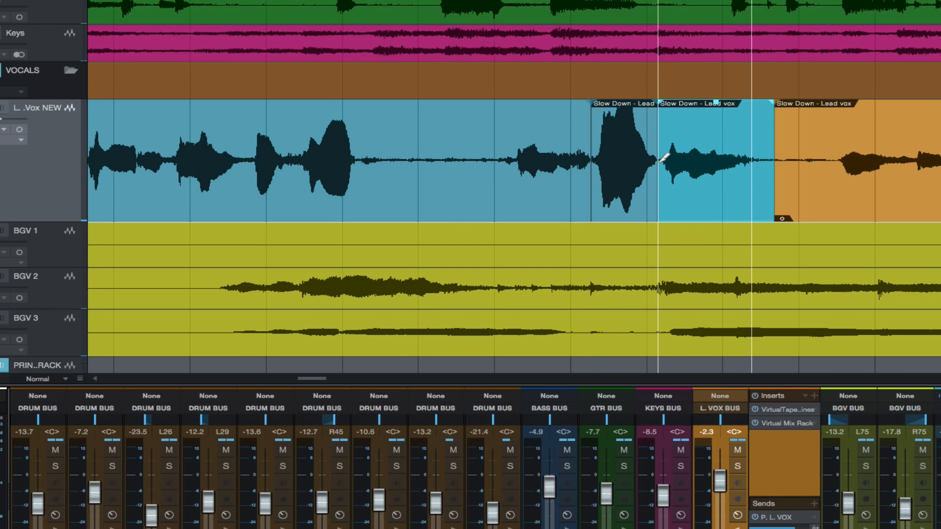
key("1")
left_click(617, 128)
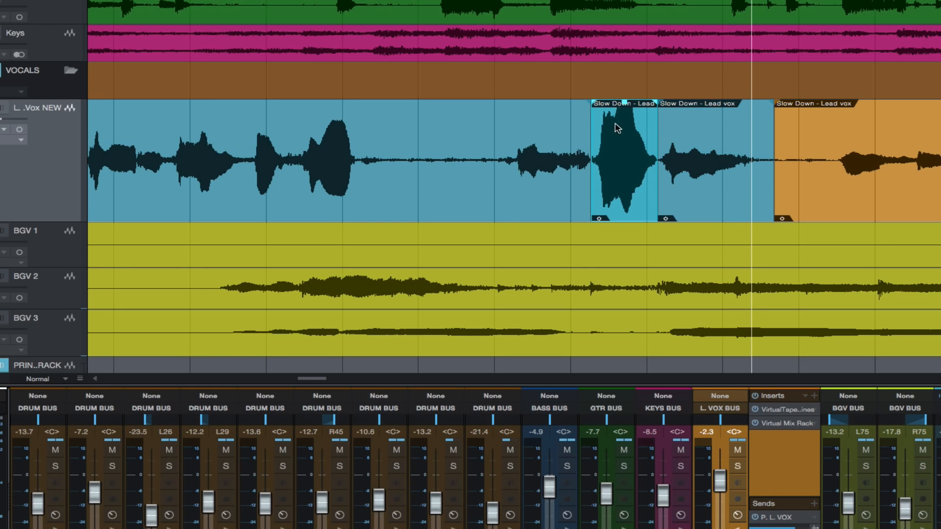
Try a lower event gain on the isolated loud word with playback, and undo the gain change.
left_click_drag(625, 106, 624, 118)
key("space")
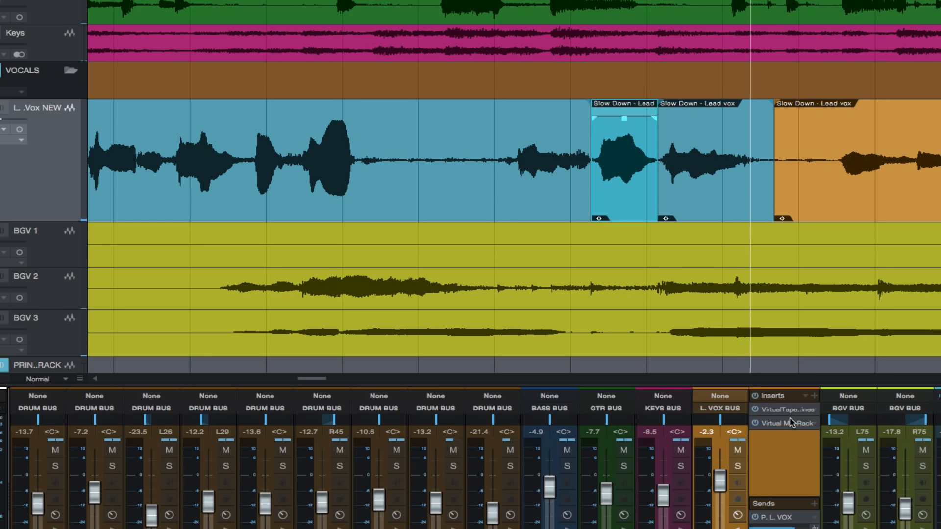
key("super+z")
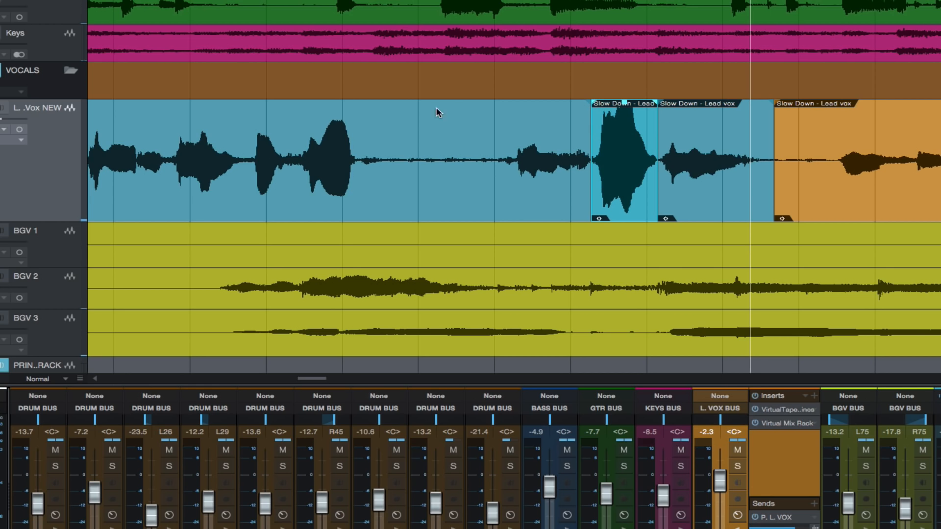
Play the phrase around the isolated loud word at its original gain.
left_click(556, 0)
left_click(447, 1)
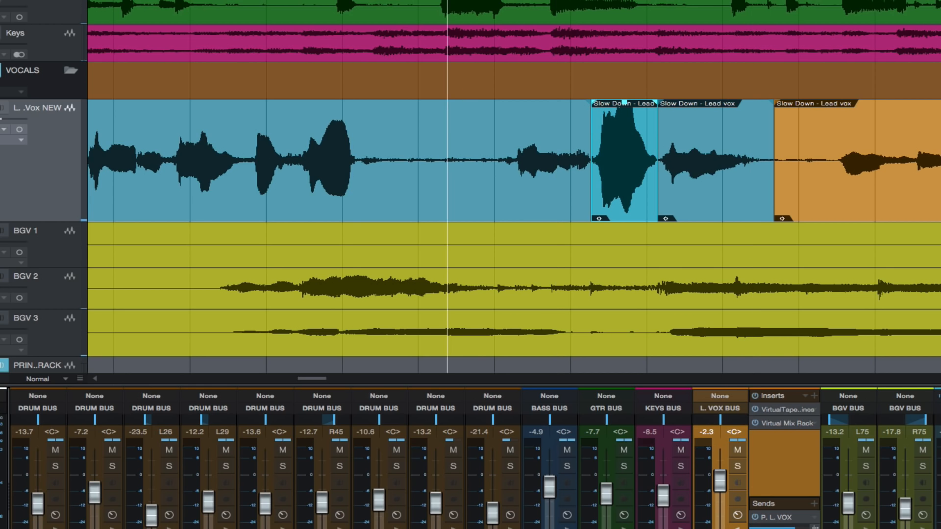
key("space")
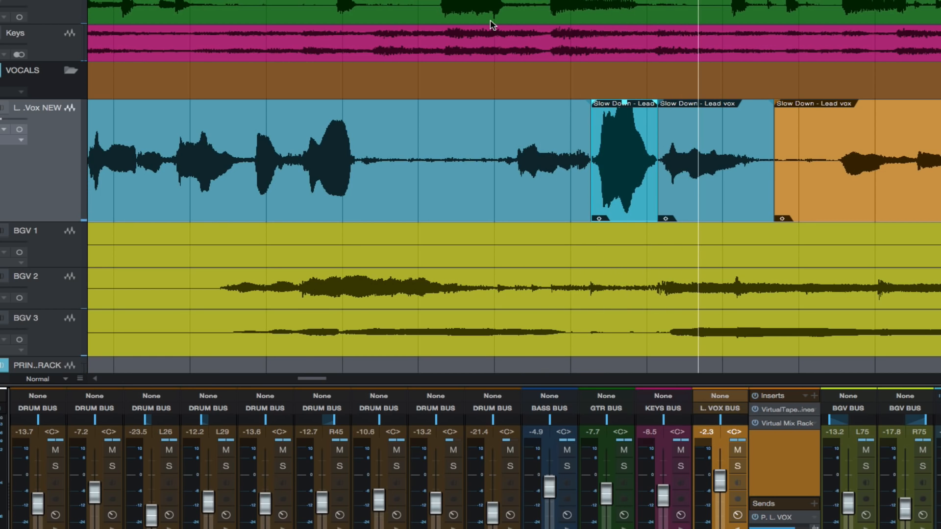
Lower the isolated loud word's event gain to match the neighbouring words, and play the phrase from just before it.
left_click_drag(624, 104, 625, 118)
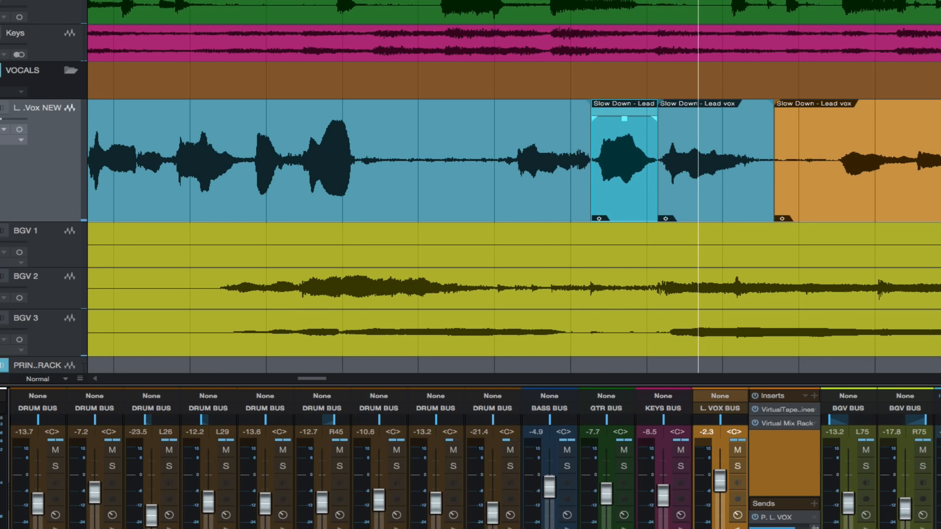
left_click(480, 0)
key("space")
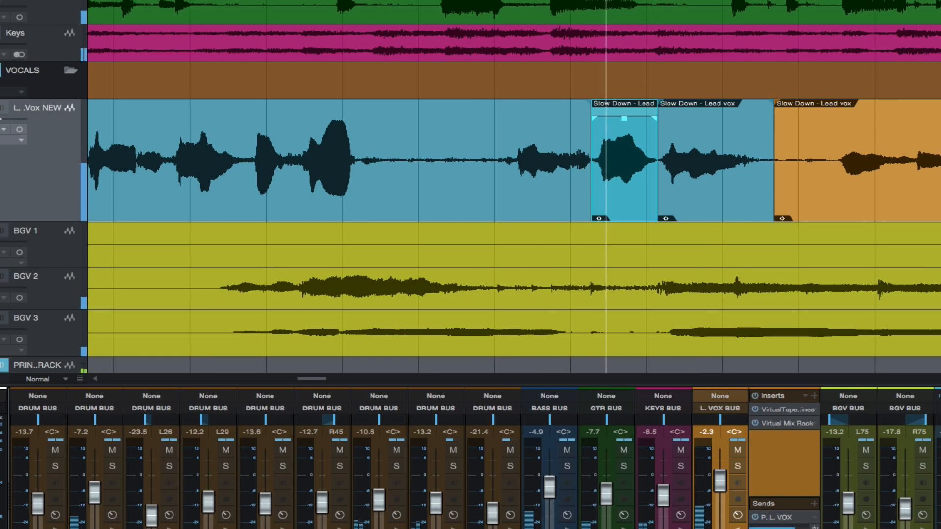
Open the lead vocal's Virtual Mix Rack, switch on the FG-116, and replay the phrase with the evened-out word.
left_click(798, 424)
double_click(798, 423)
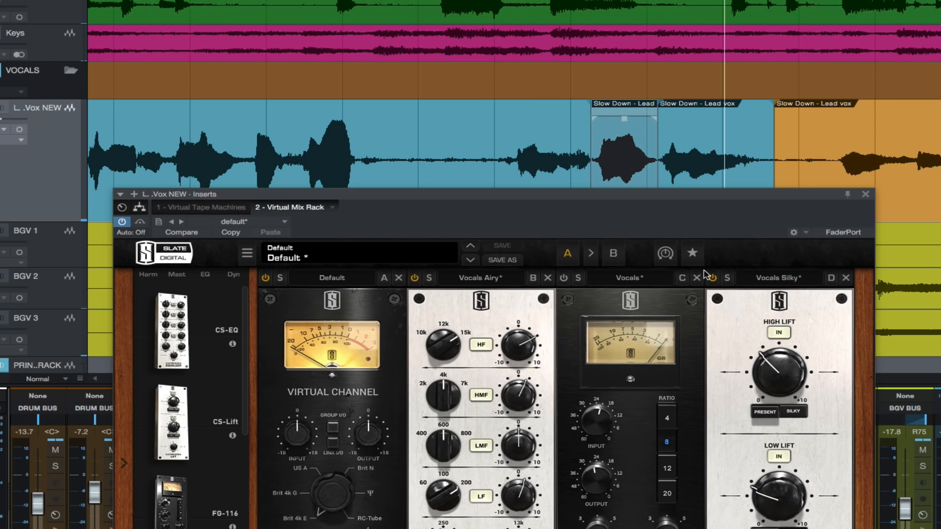
left_click(563, 277)
left_click(428, 1)
key("space")
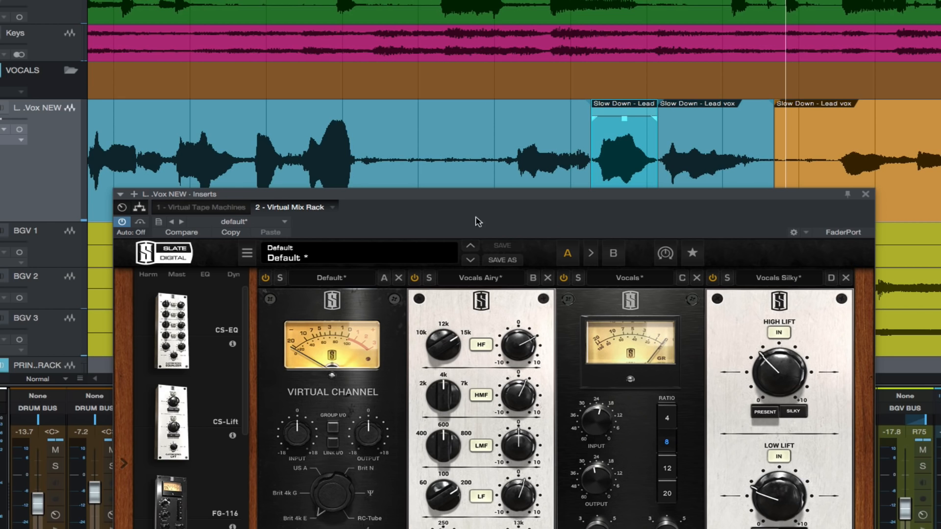
Bypass the FG-116 again and close the Virtual Mix Rack.
left_click(564, 278)
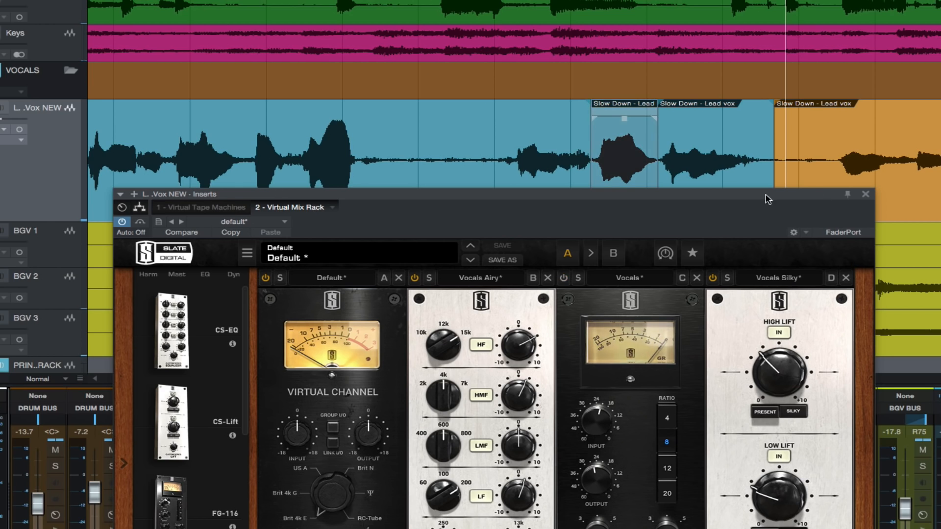
left_click(866, 194)
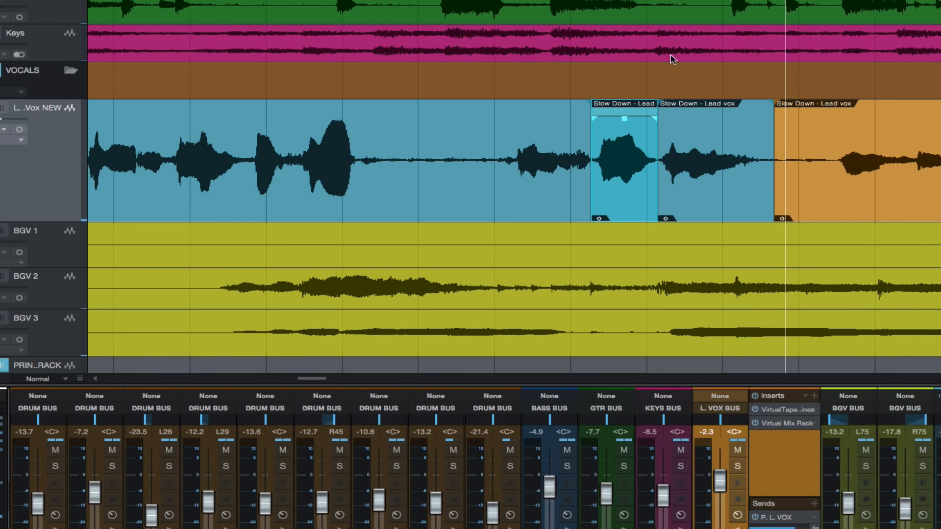
Examine the rest of the lead vocal for loud words, and place the playback cursor before the loud group preceding the split word.
key("w")
key("w")
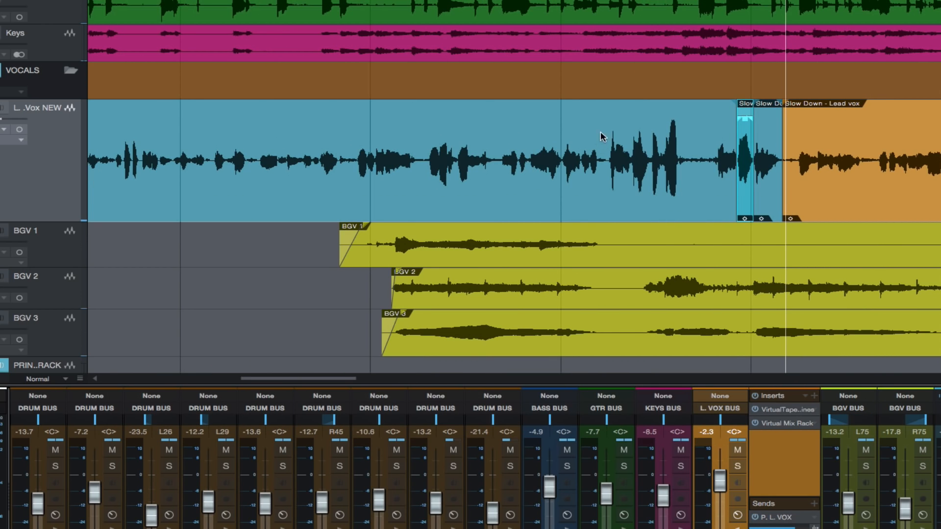
scroll(600, 144, "right", 10)
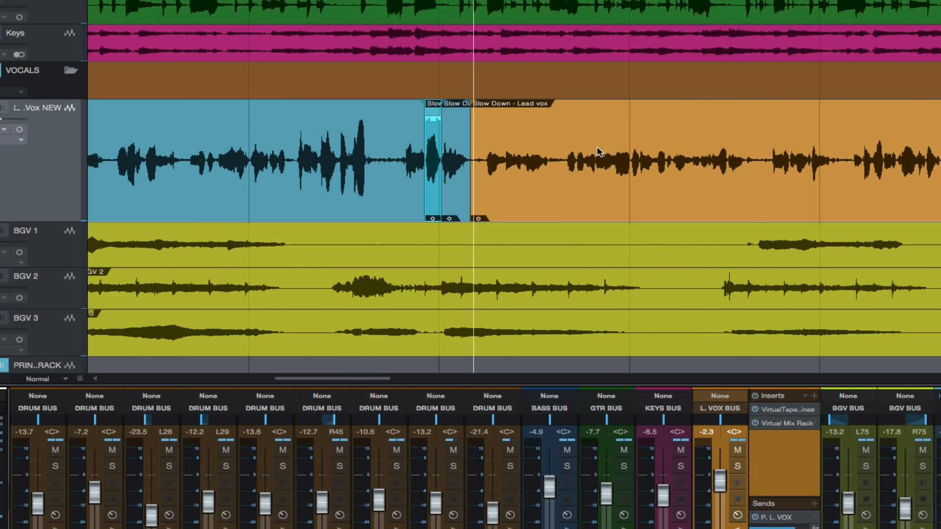
scroll(599, 151, "right", 12)
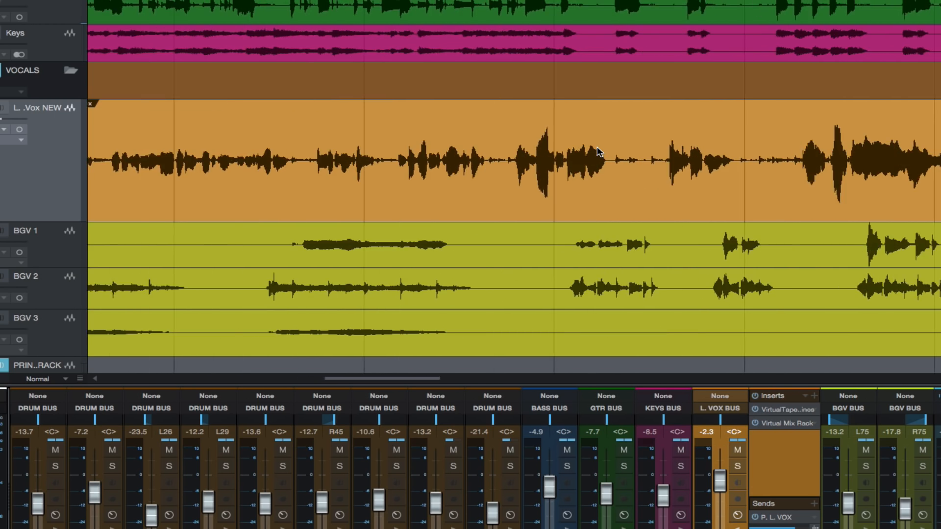
scroll(598, 151, "right", 2)
scroll(599, 151, "left", 20)
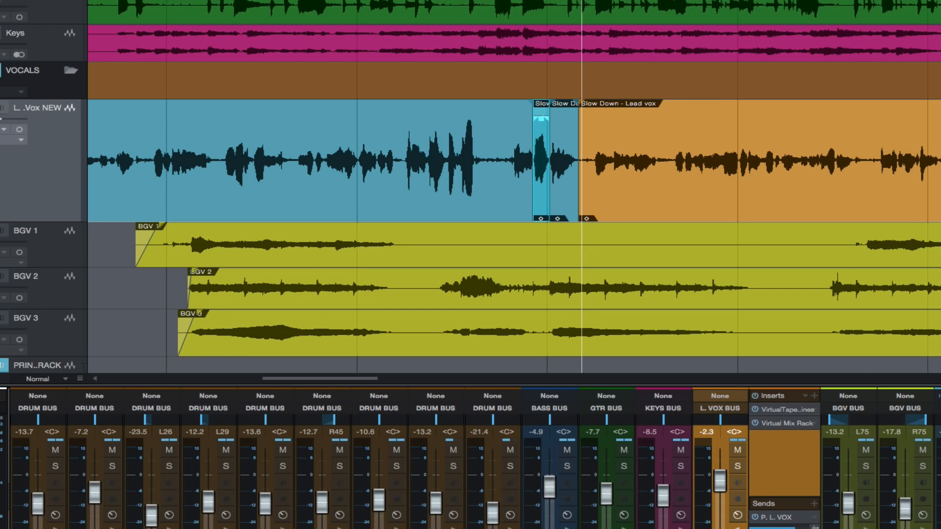
left_click(396, 1)
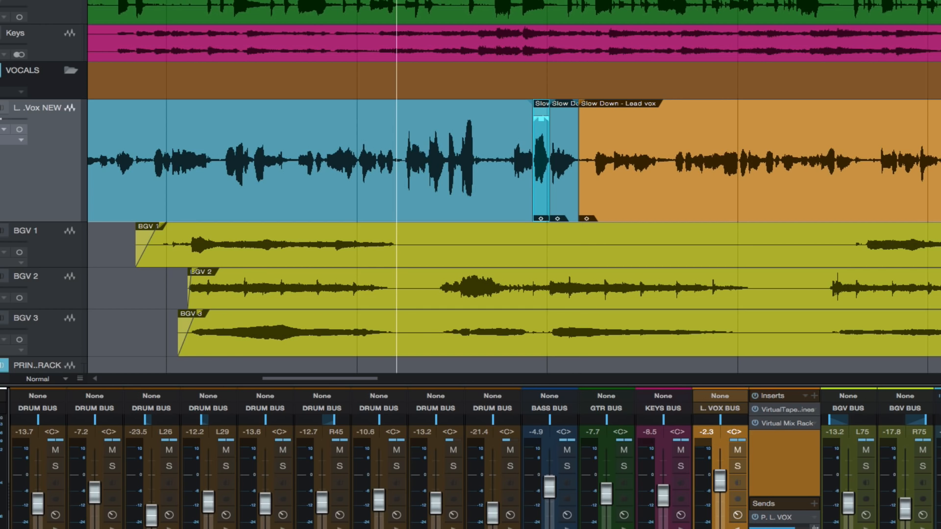
Play the loud group before the split word, and examine the following part of the lead vocal for more loud words.
key("space")
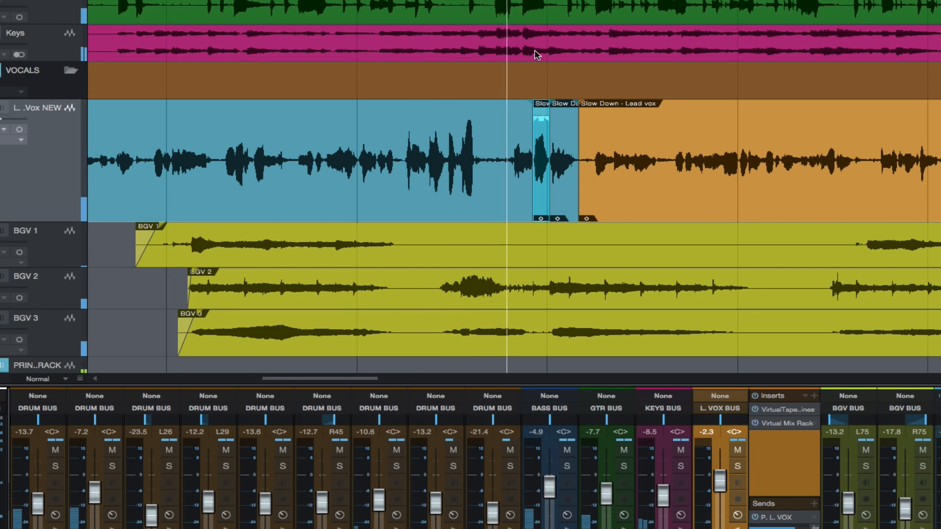
key("space")
scroll(542, 59, "right", 5)
scroll(542, 59, "right", 10)
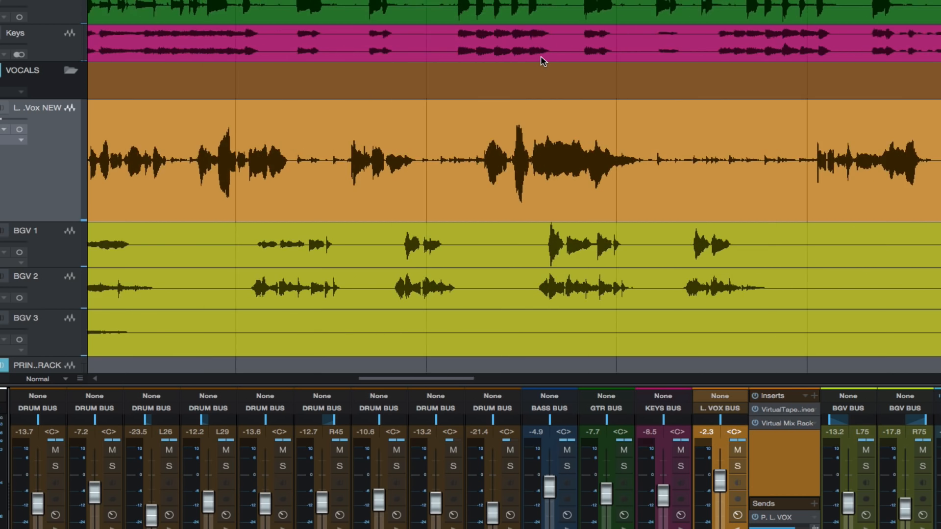
key("w")
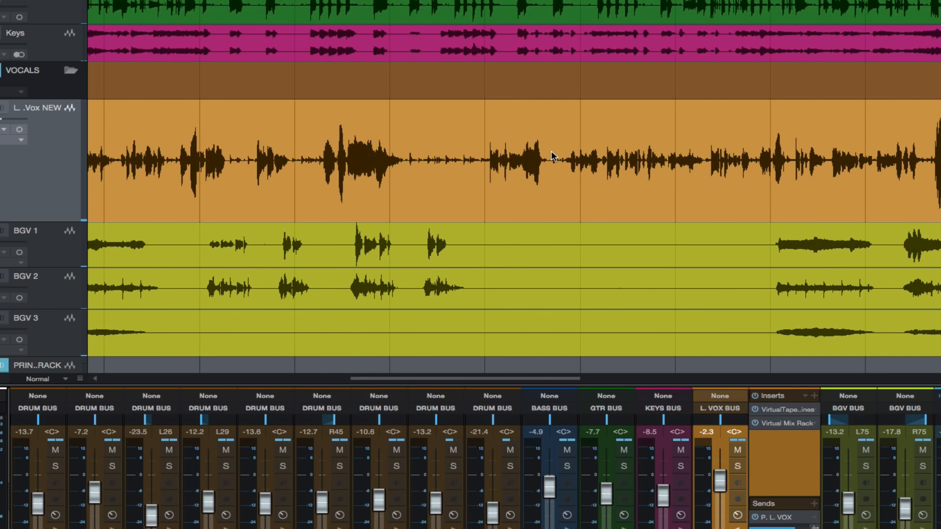
scroll(551, 156, "right", 7)
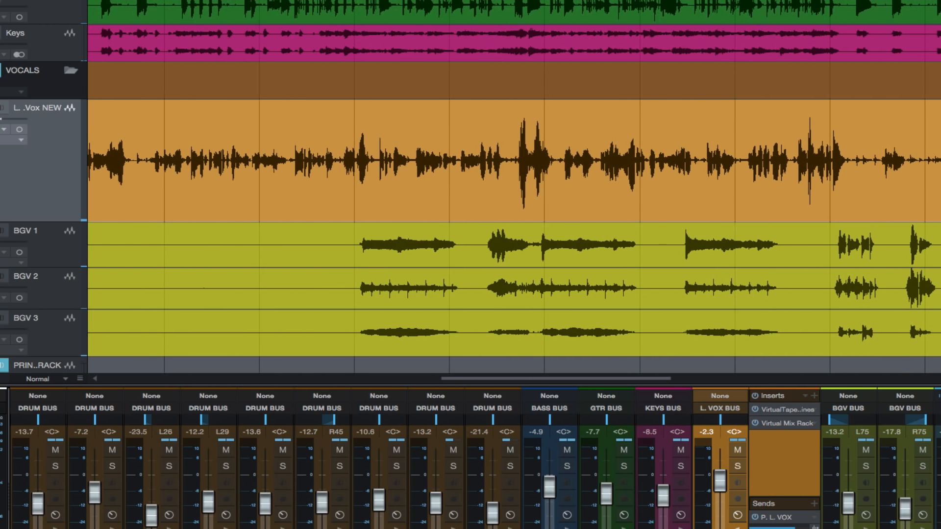
Play the lead vocal phrase with the pair of tall peaks near the CH 2 marker.
key("space")
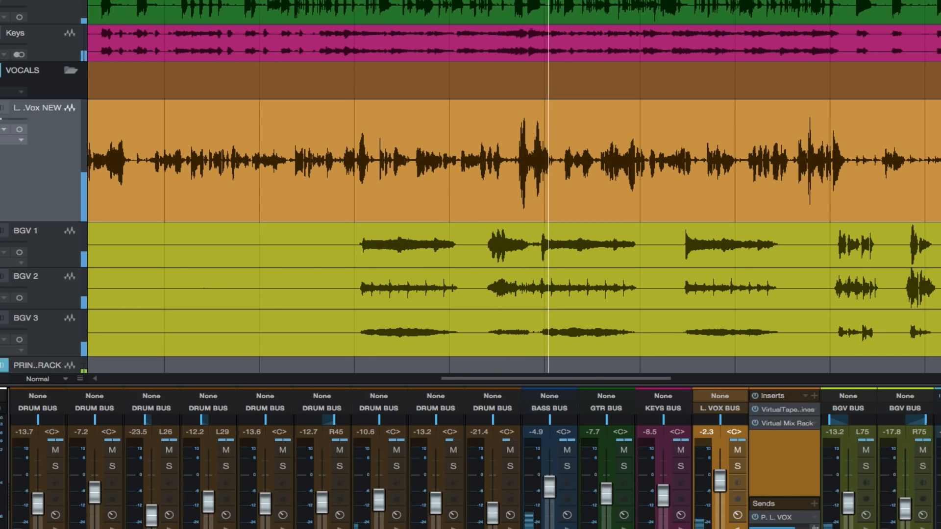
left_click_drag(498, 0, 503, 0)
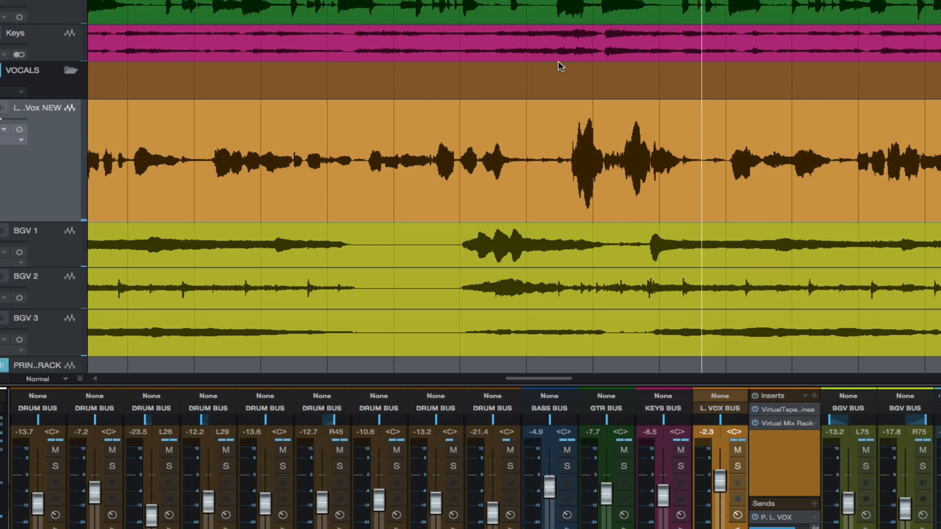
key("space")
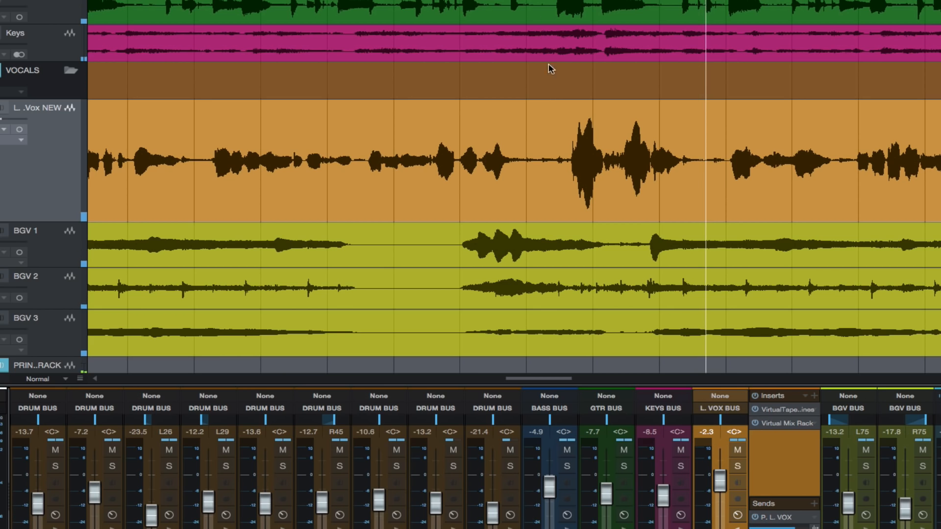
Split the lead vocal just before and just after the pair of tall peaks to isolate the loud words.
key("3")
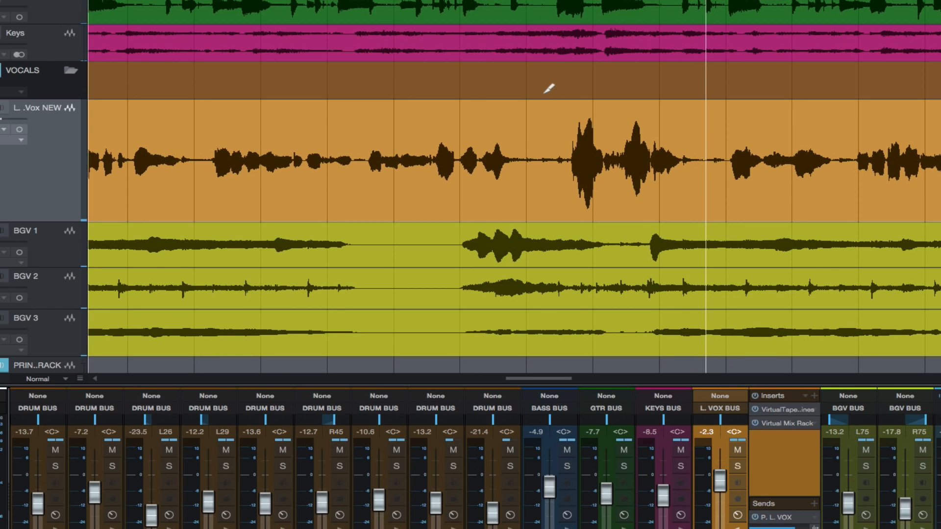
left_click(569, 159)
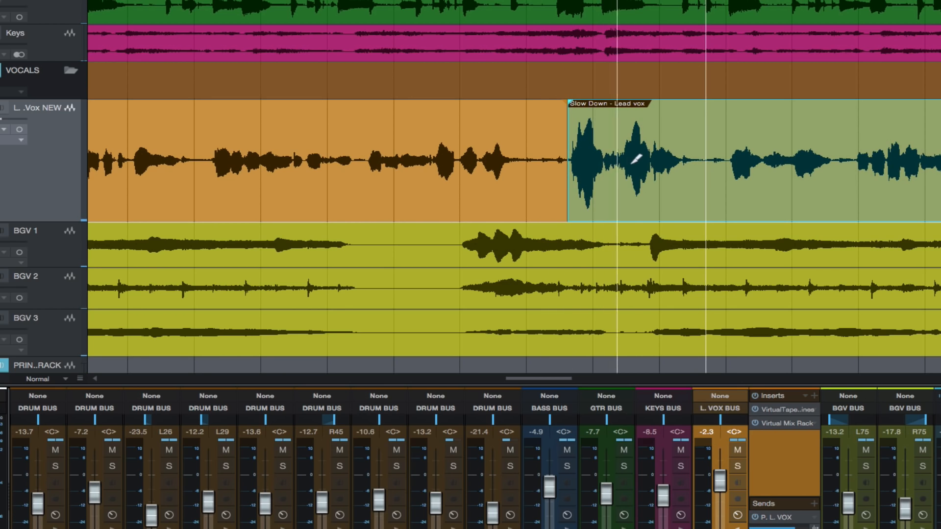
key("e")
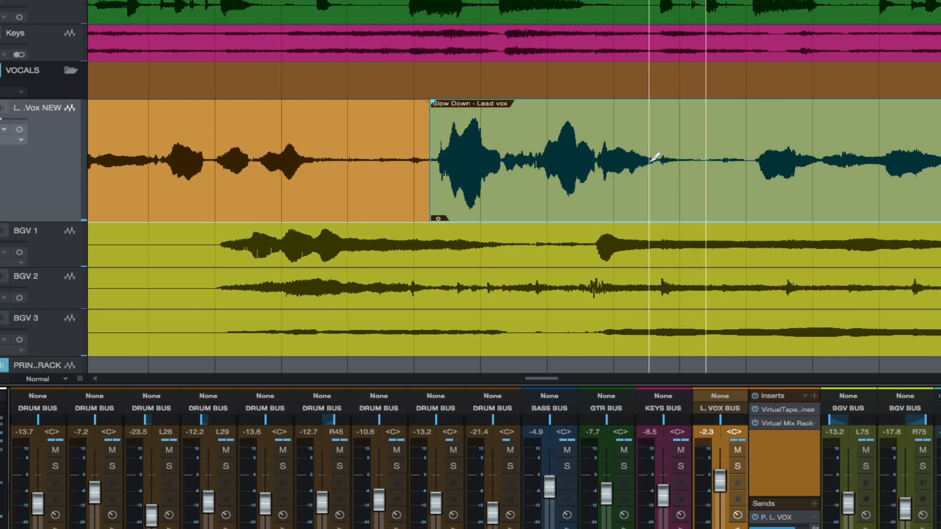
left_click(596, 159)
key("1")
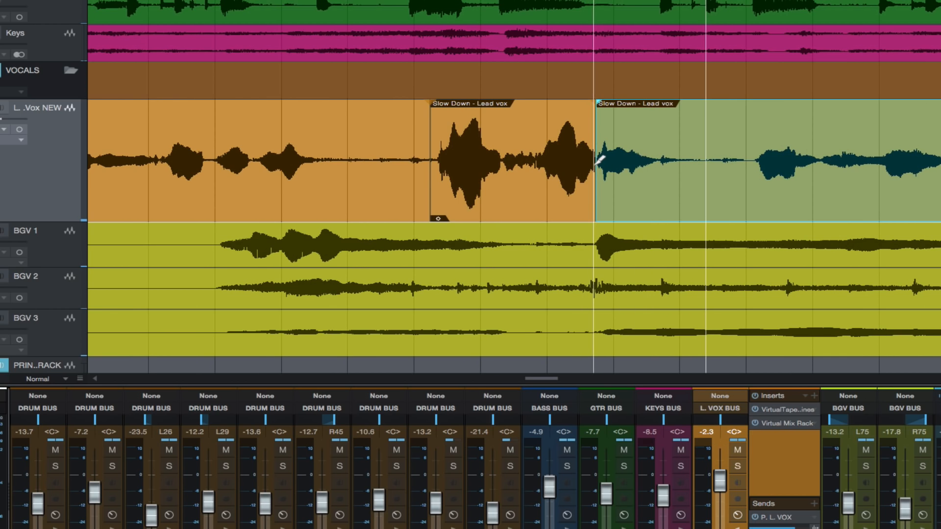
Lower the isolated pair's event gain slightly, and play the phrase from before it.
left_click(527, 126)
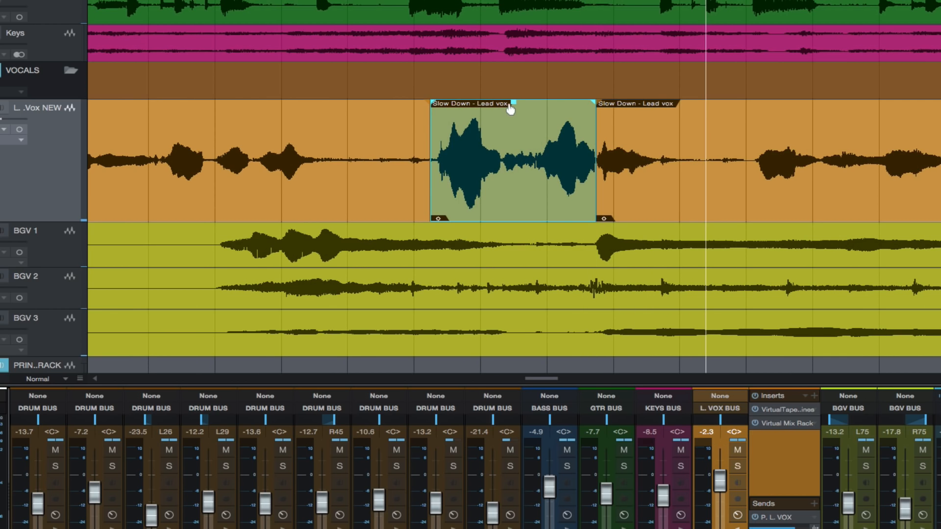
left_click_drag(514, 109, 513, 117)
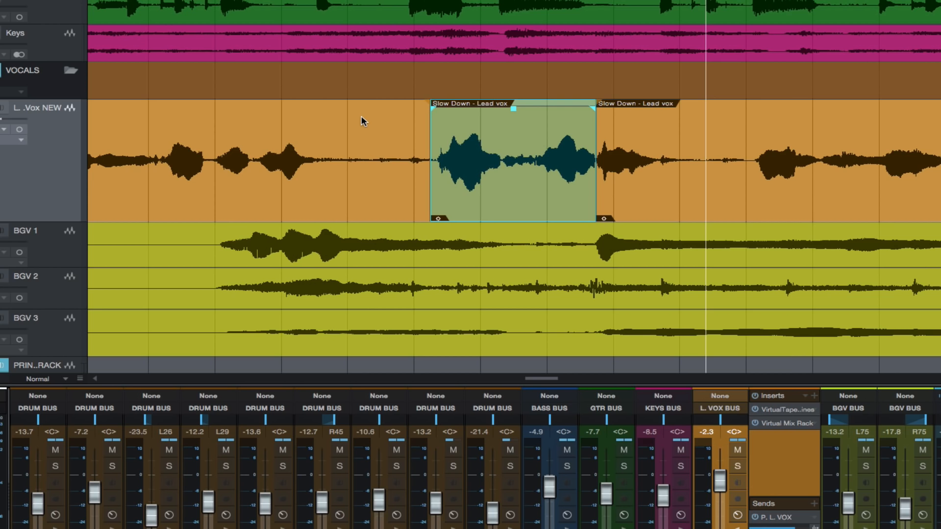
key("w")
key("space")
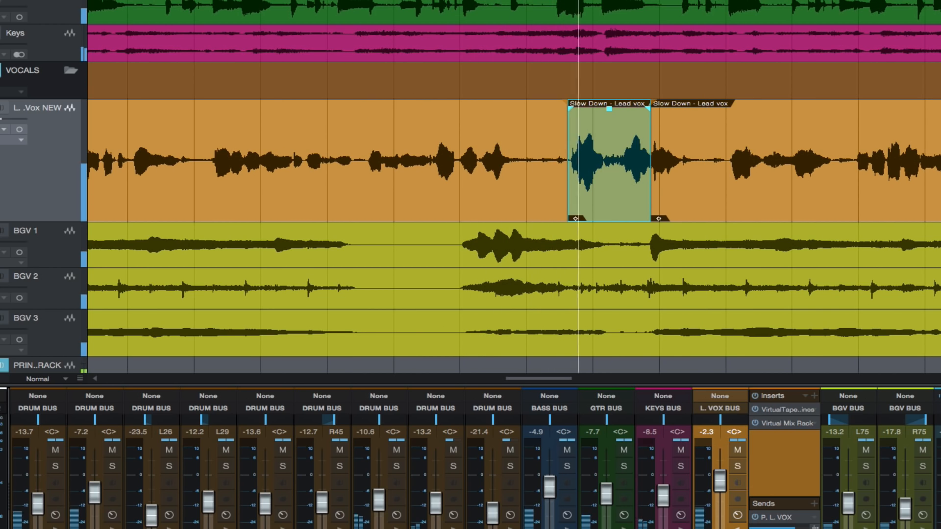
key("space")
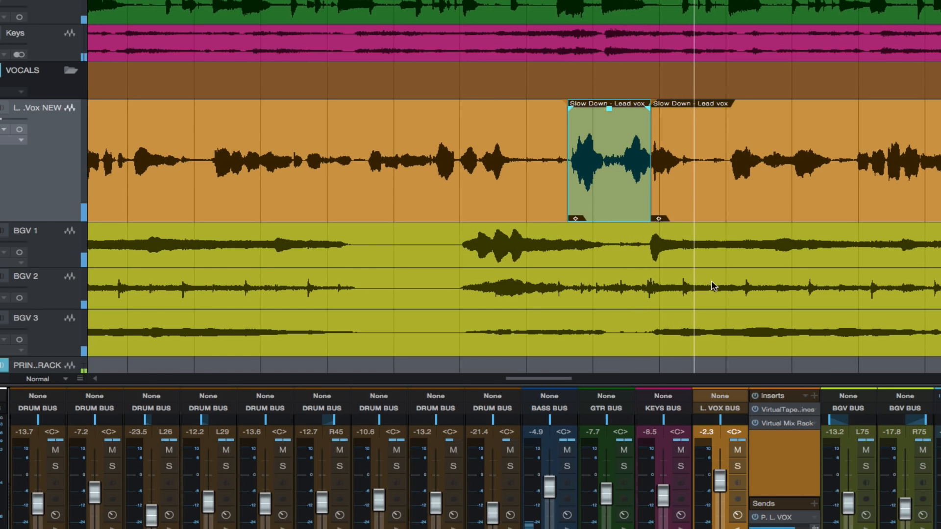
Open the lead vocal's Virtual Mix Rack, switch on the FG-116, and play the phrase with the lowered pair of words.
left_click(781, 428)
double_click(779, 424)
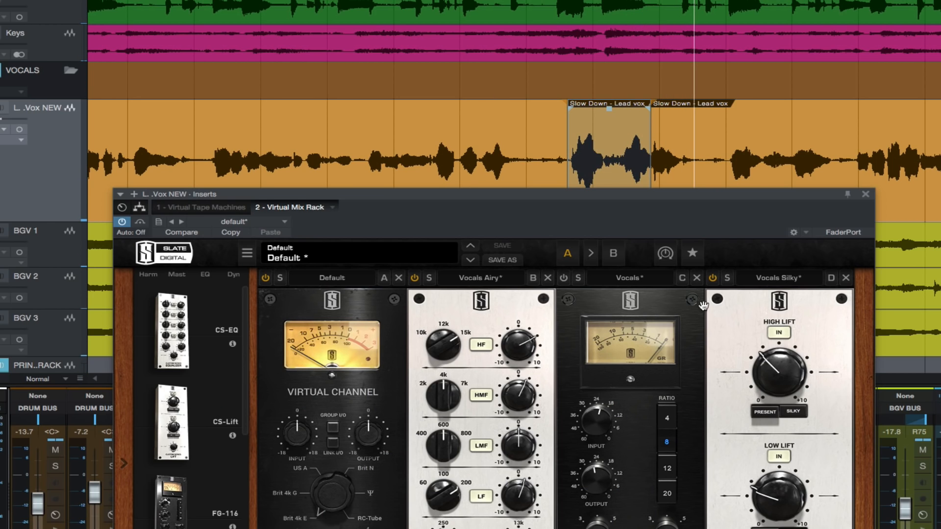
left_click(564, 279)
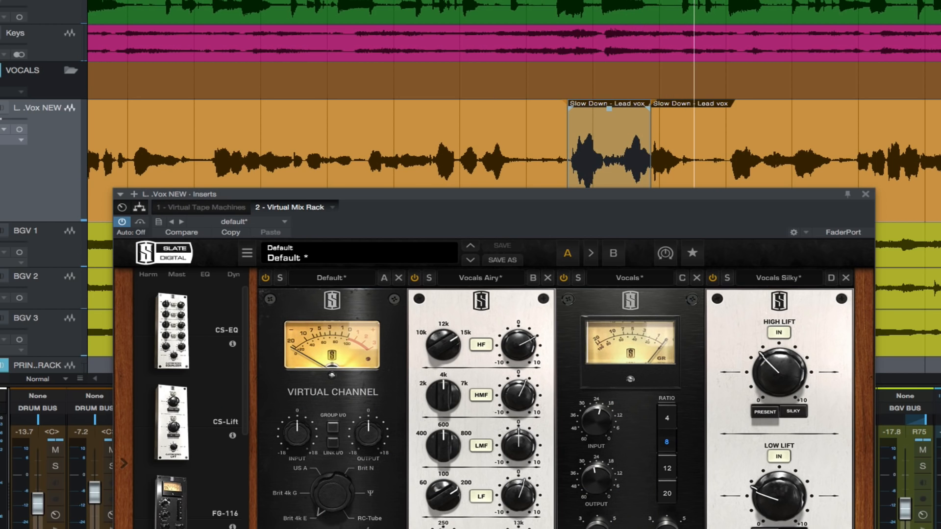
left_click(428, 1)
key("space")
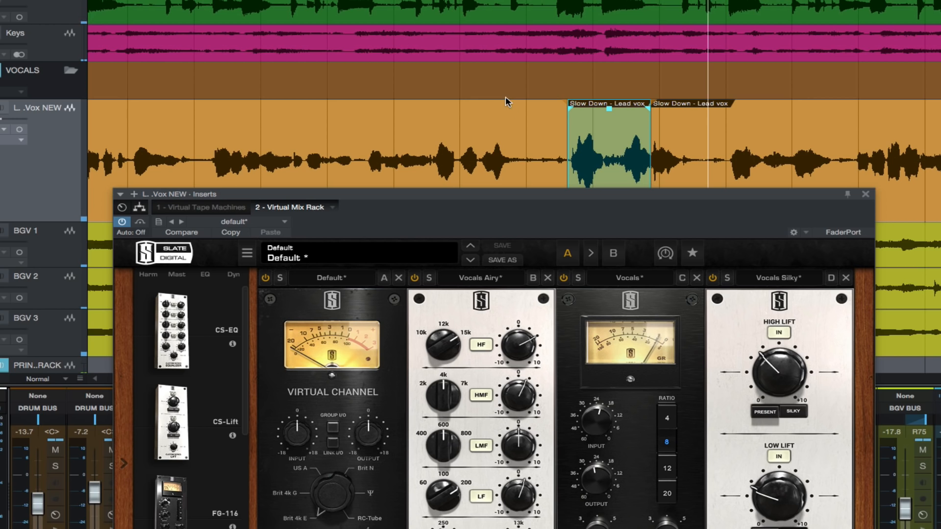
Raise the isolated pair's event gain a little, and play the phrase through the FG-116.
left_click_drag(489, 200, 482, 210)
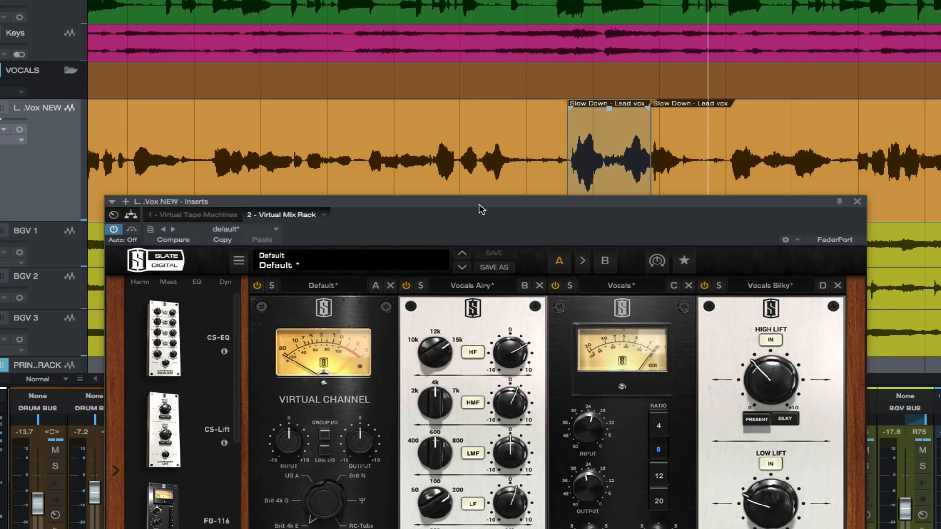
scroll(496, 141, "down", 1)
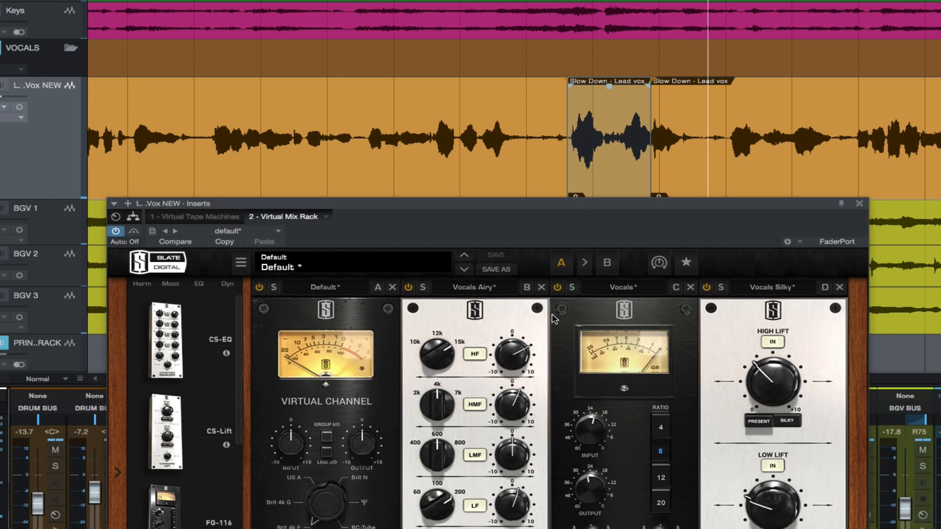
left_click(607, 91)
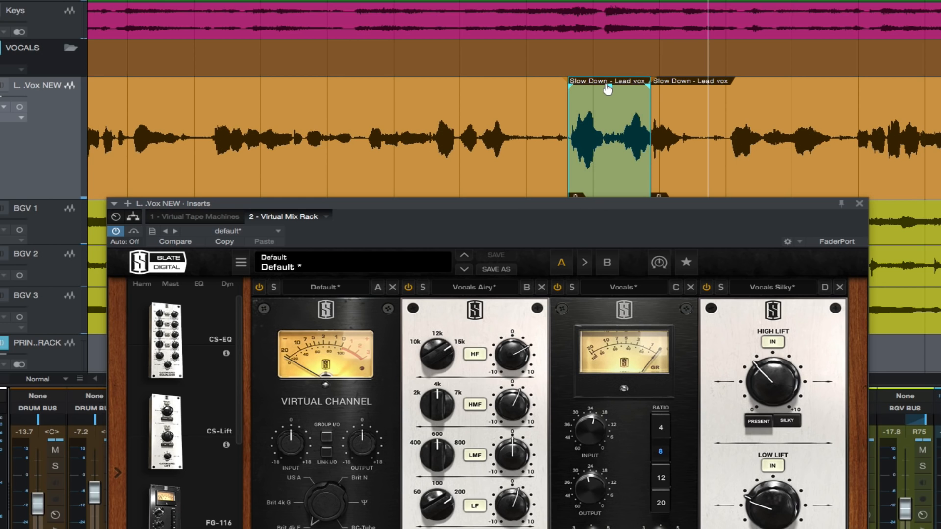
left_click_drag(609, 88, 610, 82)
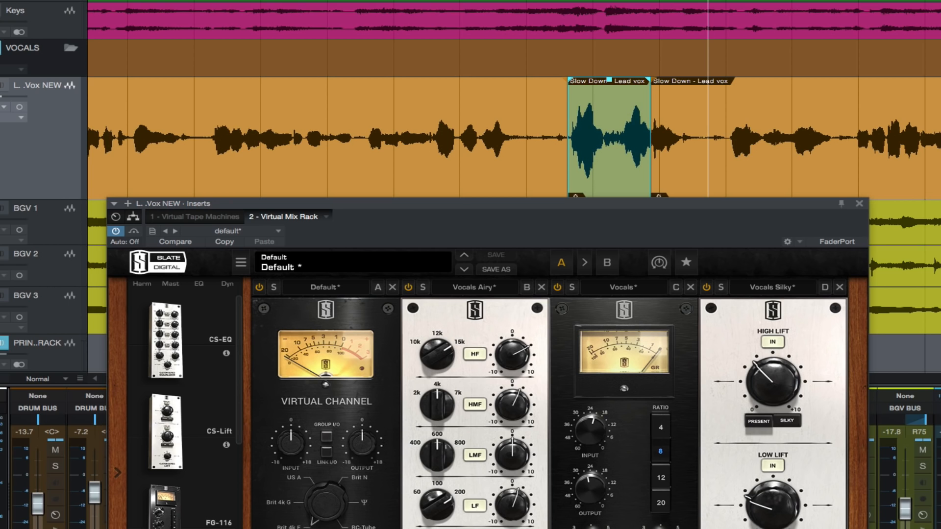
key("space")
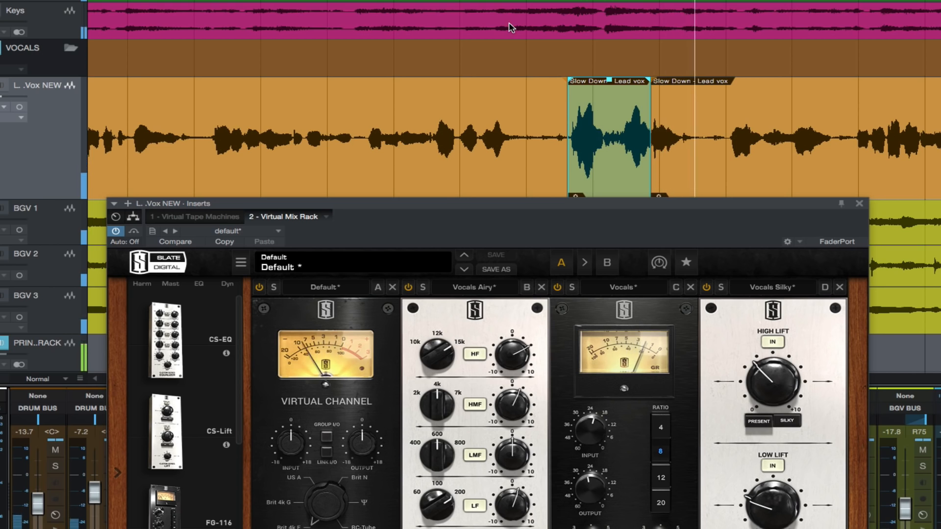
key("space")
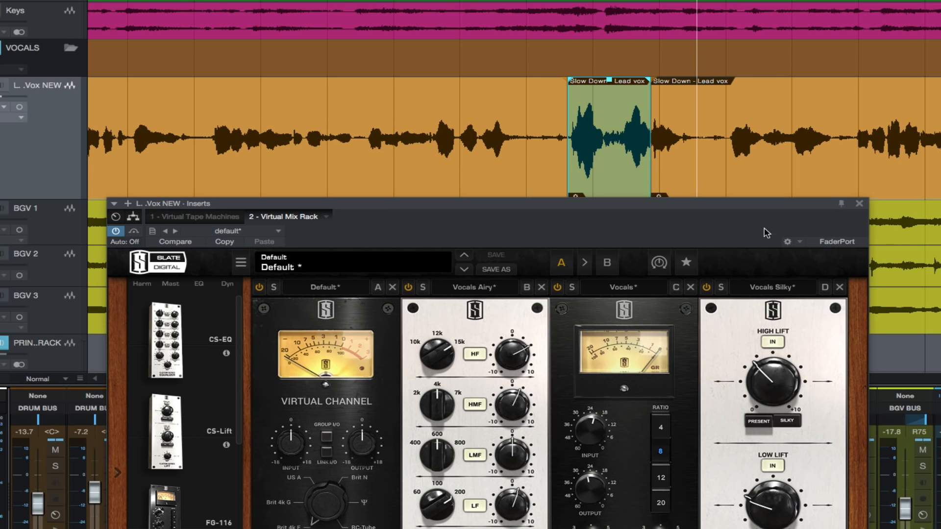
Replay the phrase with the FG-116 engaged, and compare it with the compressor bypassed.
key("space")
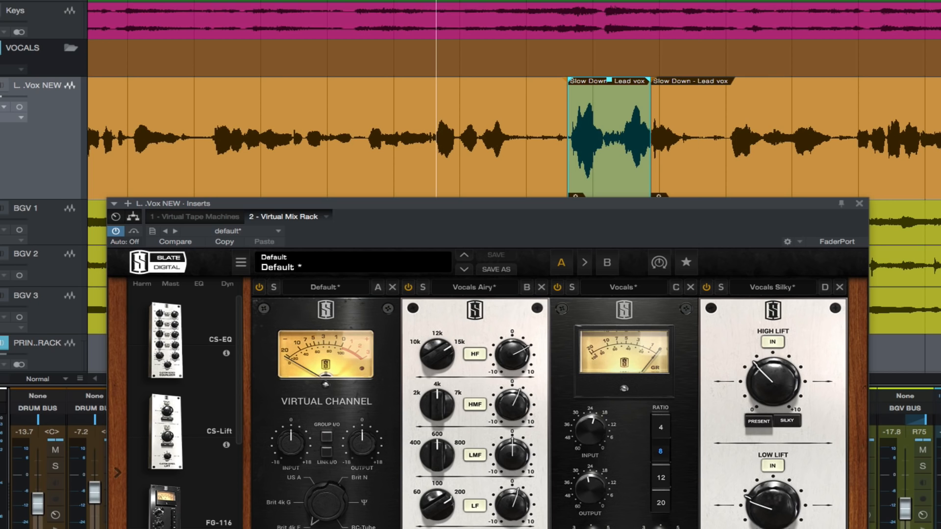
key("space")
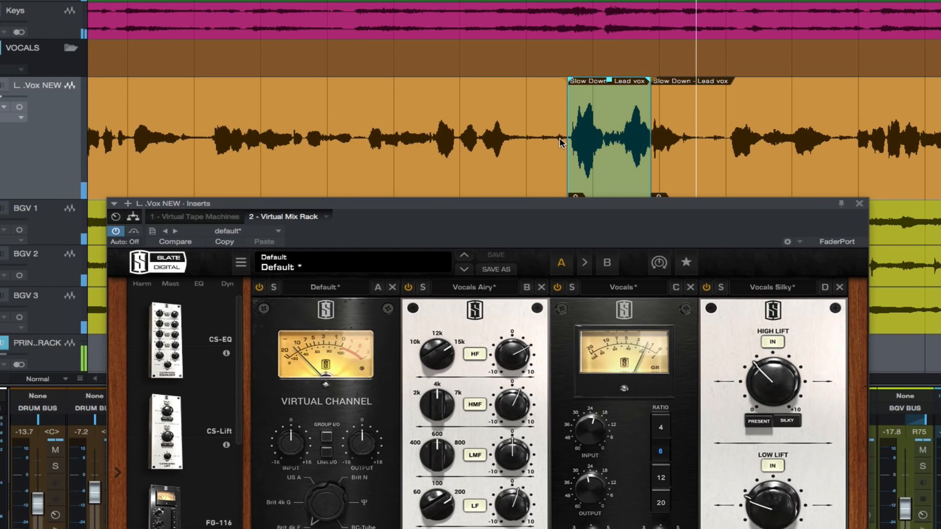
left_click(556, 289)
left_click(556, 289)
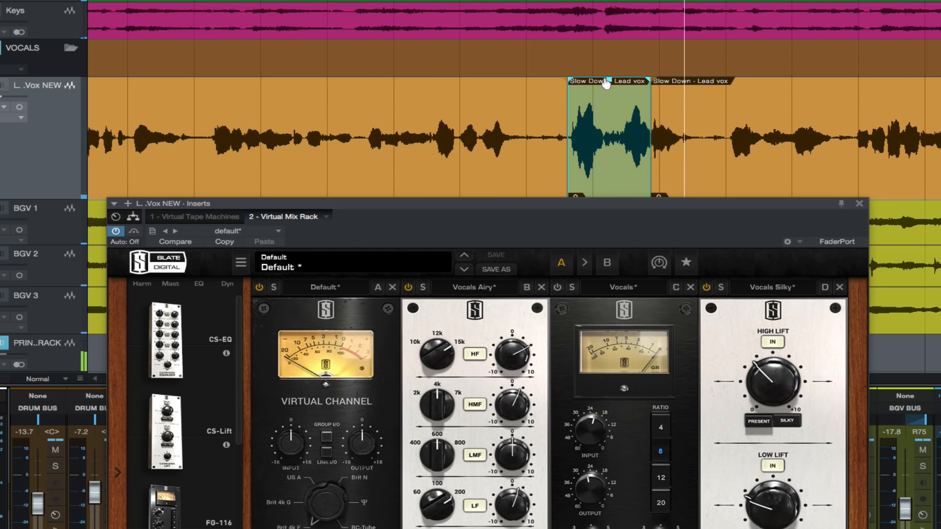
Lower the isolated pair's event gain to -4.7 dB, re-enable the FG-116, and close the Virtual Mix Rack.
left_click_drag(609, 80, 609, 97)
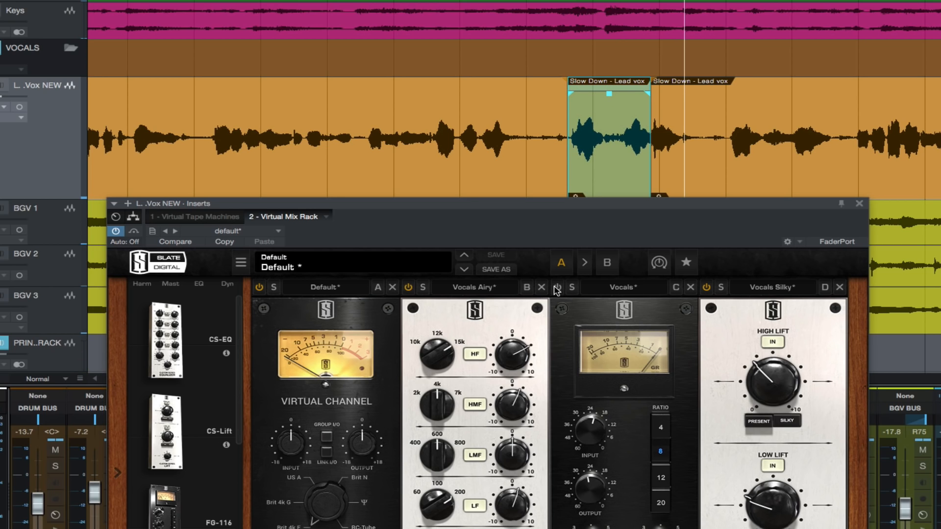
left_click(557, 287)
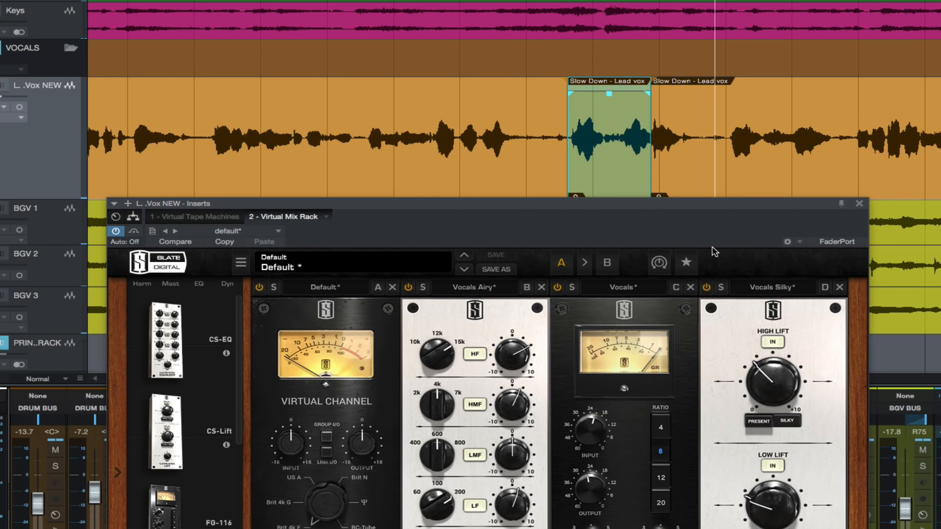
left_click(859, 202)
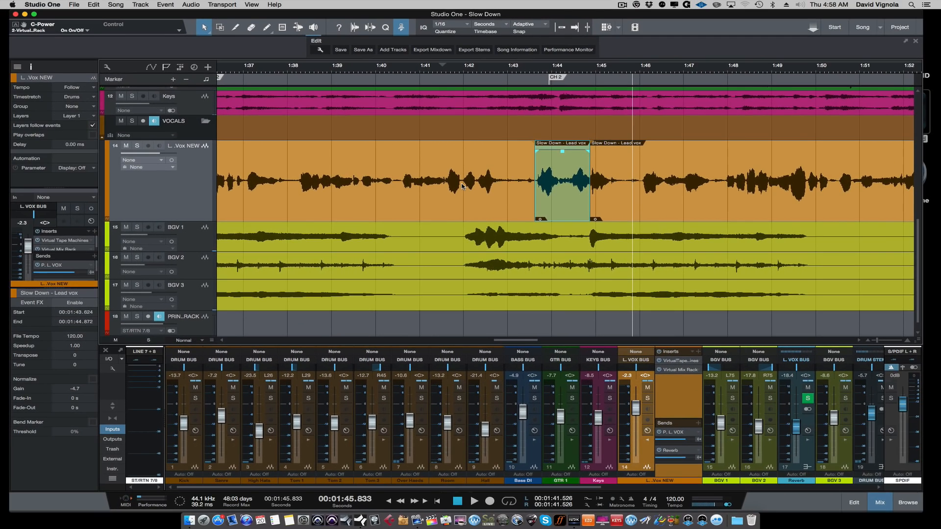
Examine the lead vocal's levels across the whole song.
key("w")
key("w")
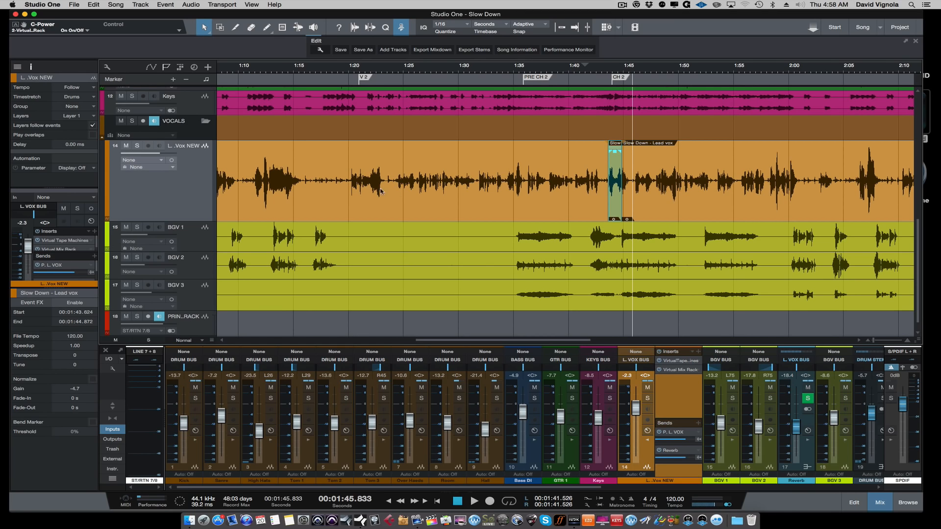
key("w")
key("w")
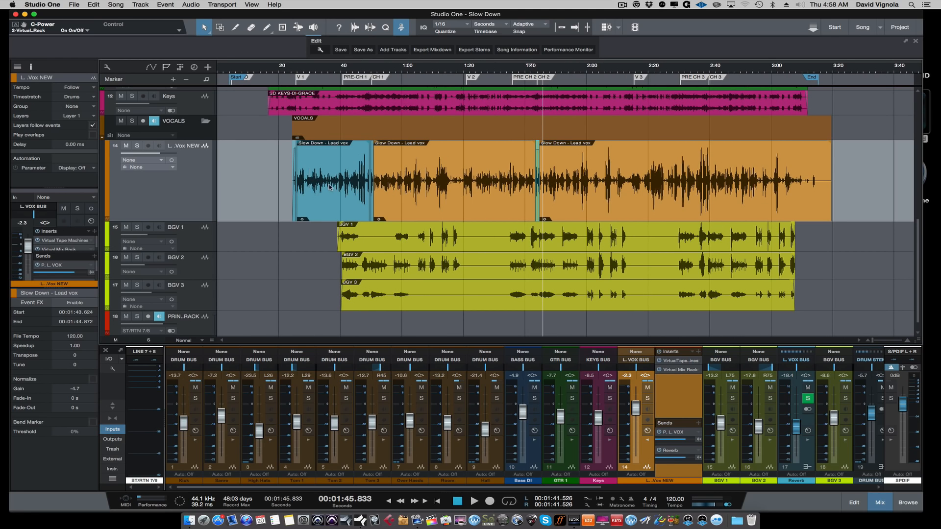